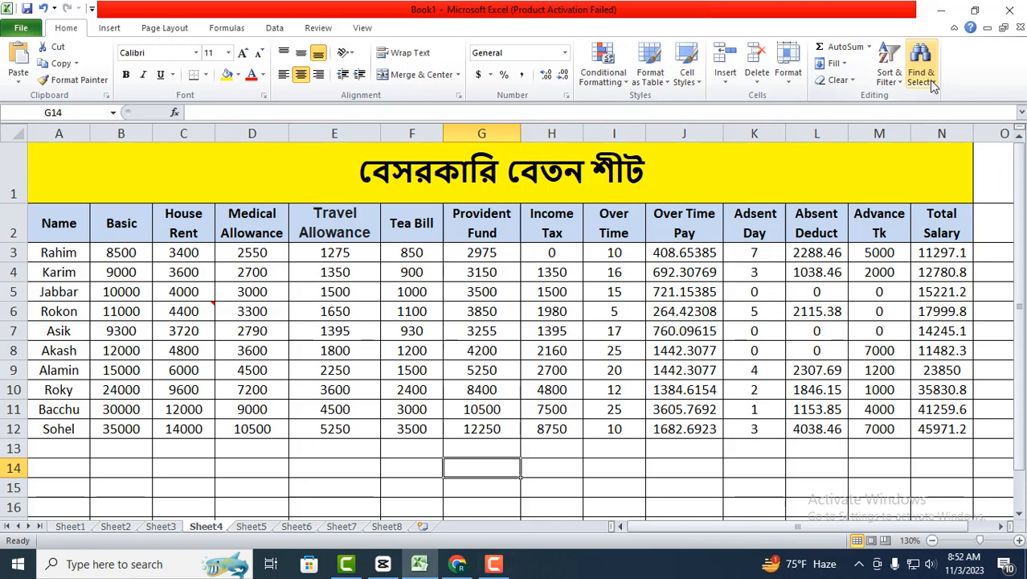
{"action": "left_click", "coordinate": [924, 74]}
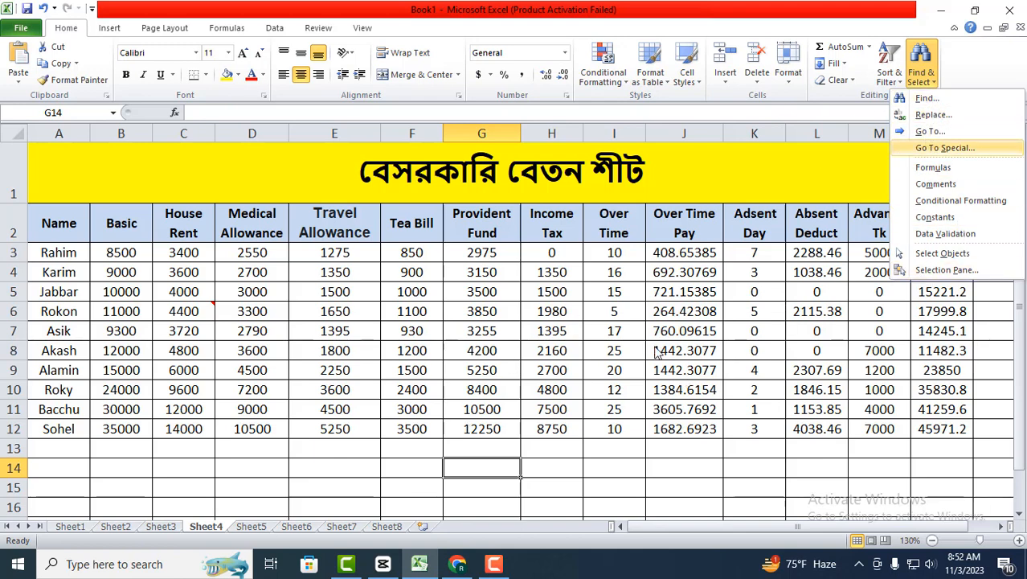
{"action": "left_click", "coordinate": [631, 330]}
{"action": "left_click", "coordinate": [631, 329]}
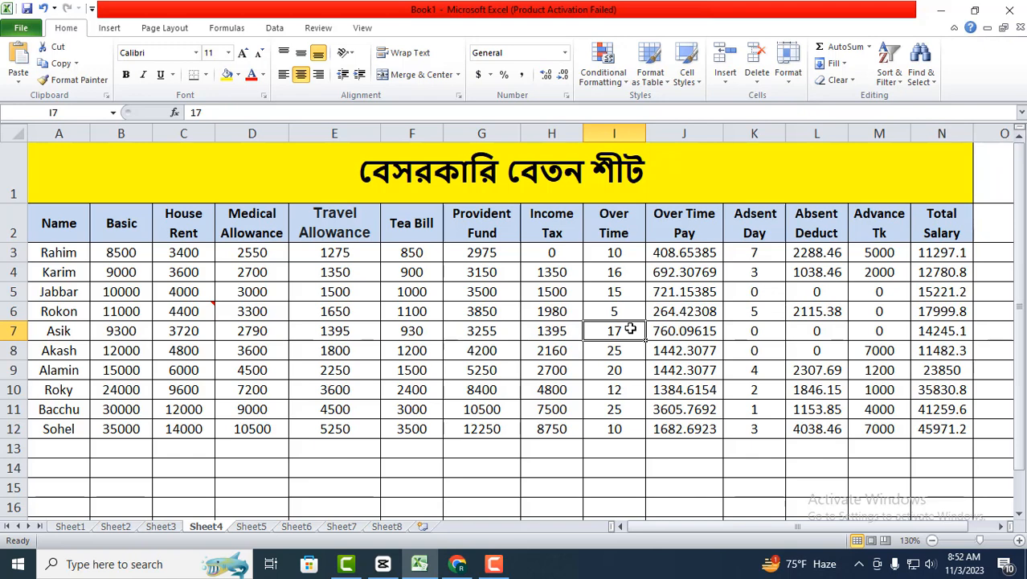
{"action": "left_click", "coordinate": [745, 289]}
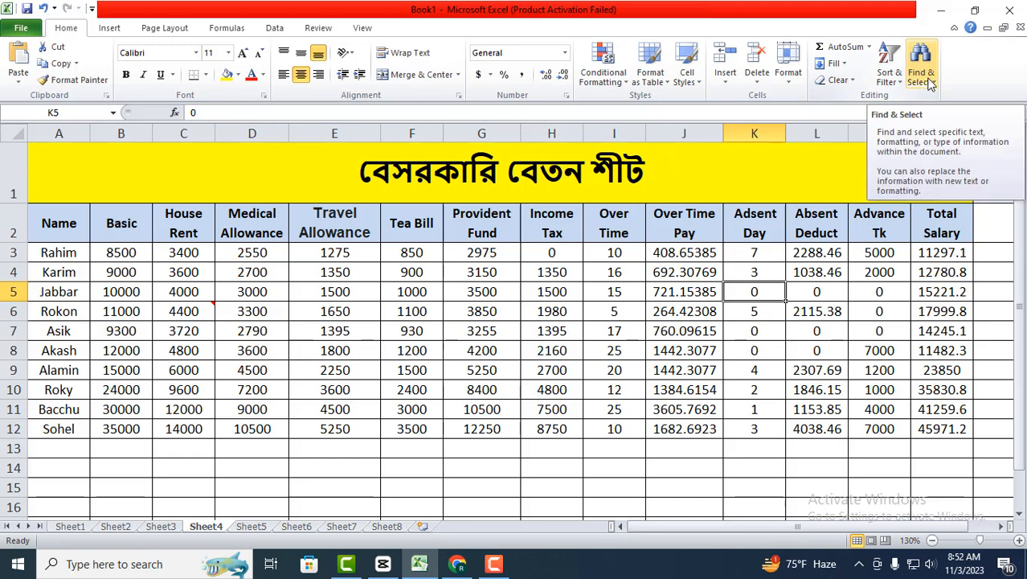
{"action": "left_click", "coordinate": [485, 329]}
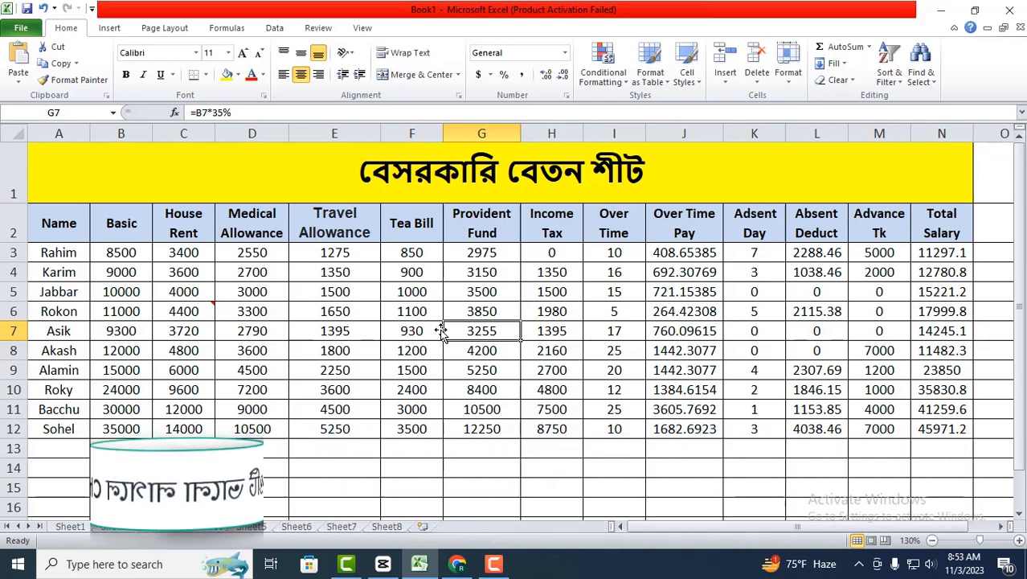
{"action": "left_click", "coordinate": [921, 72]}
{"action": "left_click", "coordinate": [609, 378]}
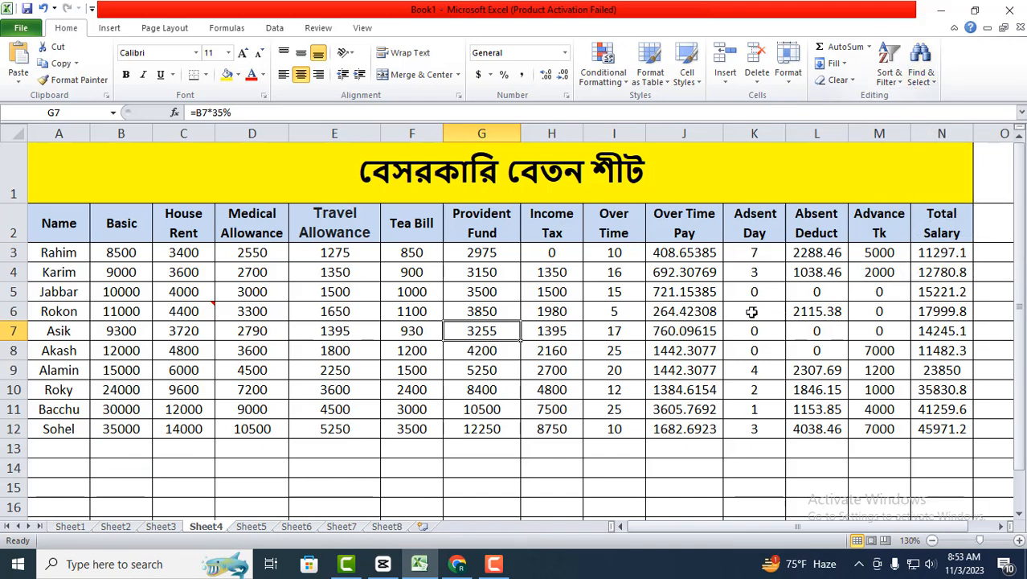
{"action": "left_click", "coordinate": [640, 346]}
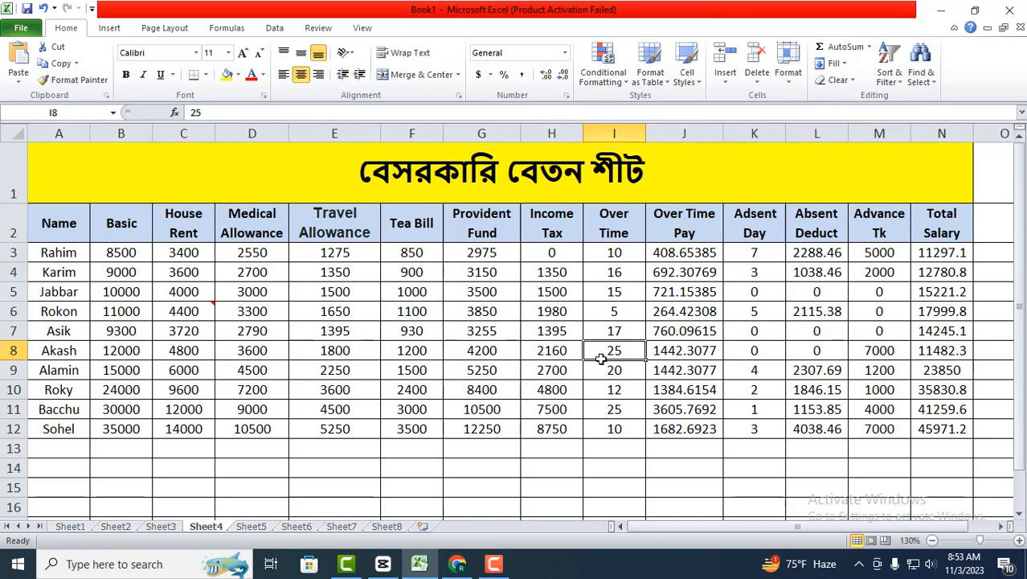
{"action": "left_click", "coordinate": [552, 352]}
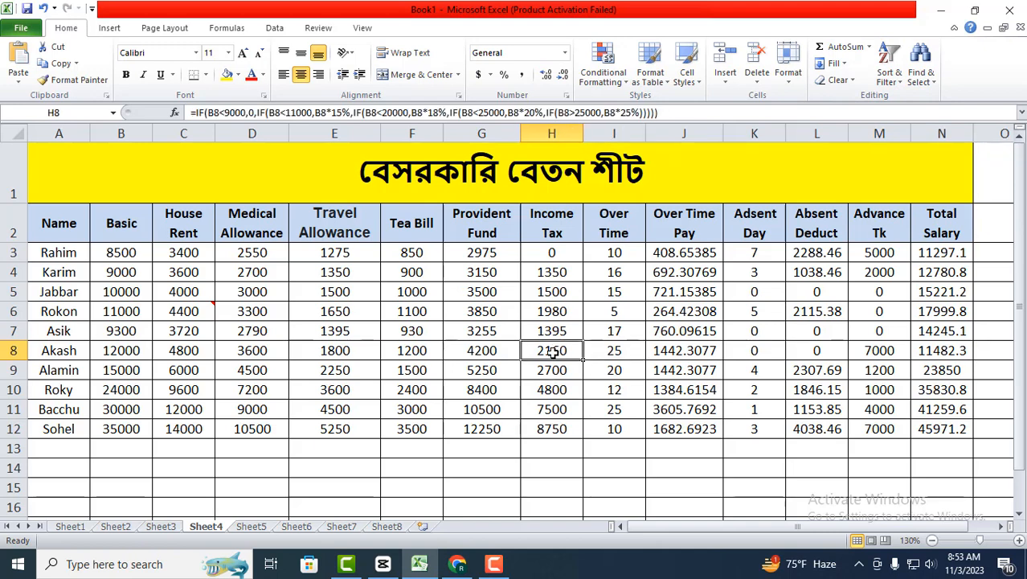
Search the salary sheet for the employee name listed in cell A4 using Find
{"action": "left_click", "coordinate": [921, 68]}
{"action": "left_click", "coordinate": [928, 98]}
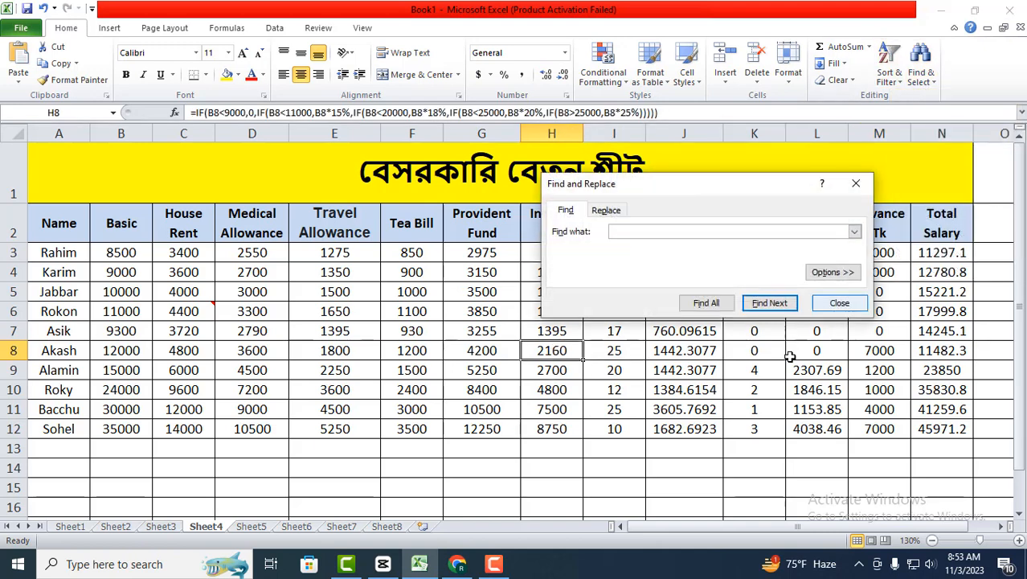
{"action": "left_click_drag", "start_coordinate": [665, 192], "coordinate": [666, 264]}
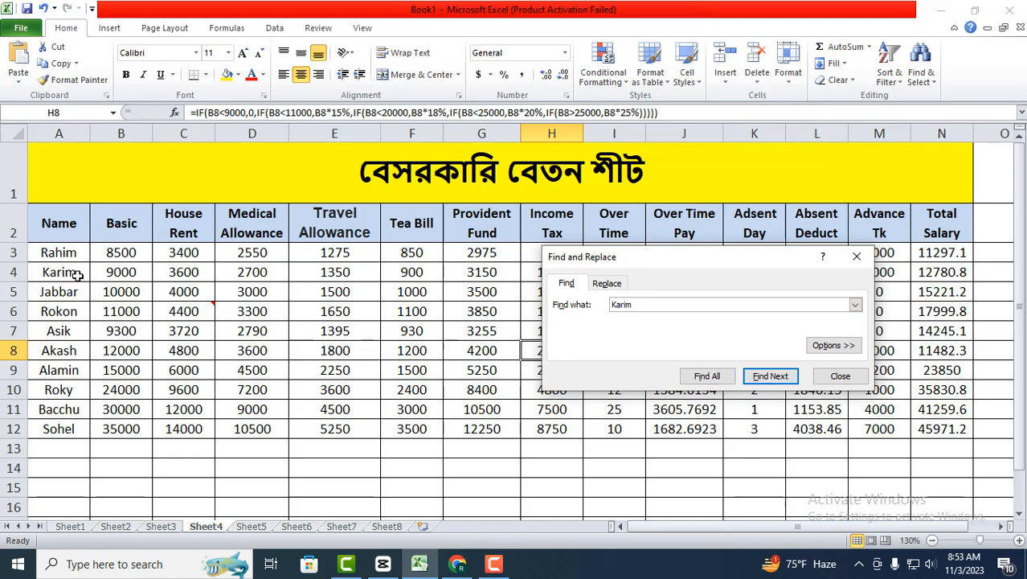
{"action": "left_click", "coordinate": [774, 378]}
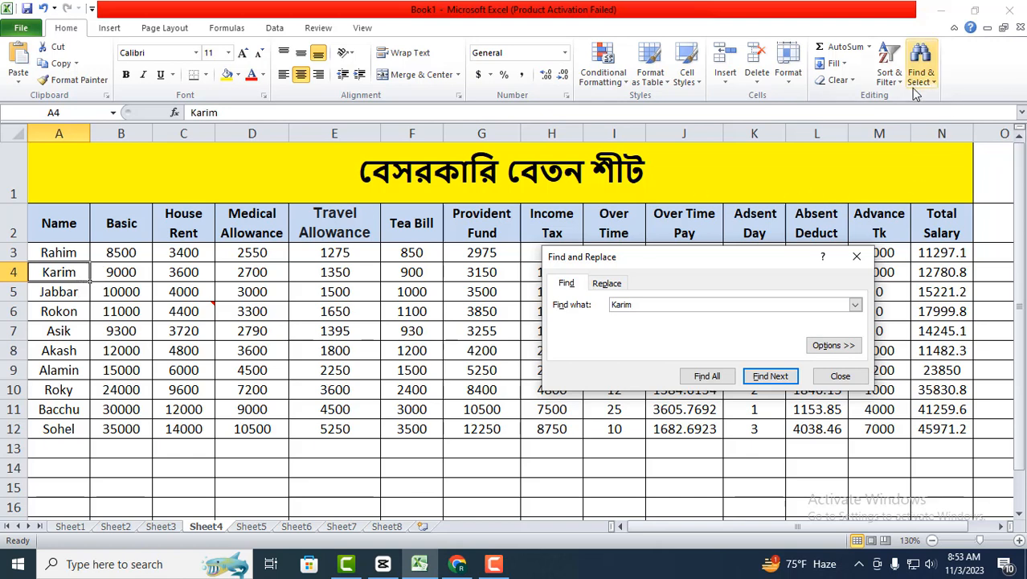
Replace the employee name in cell A5 with a different first name using Find and Replace, and close the dialog
{"action": "left_click", "coordinate": [609, 284]}
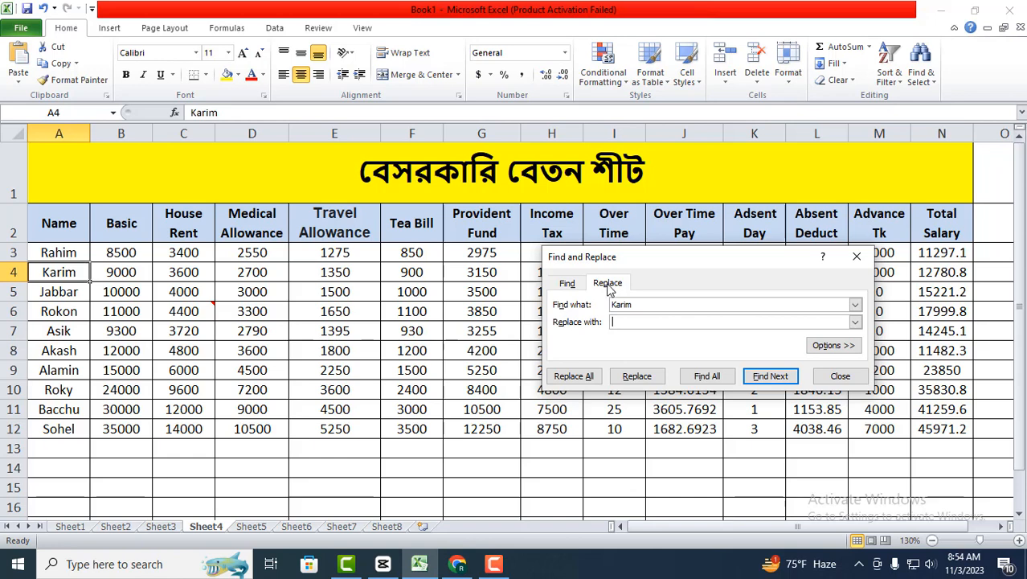
{"action": "left_click_drag", "start_coordinate": [654, 304], "coordinate": [597, 309]}
{"action": "type", "text": "Jabbar"}
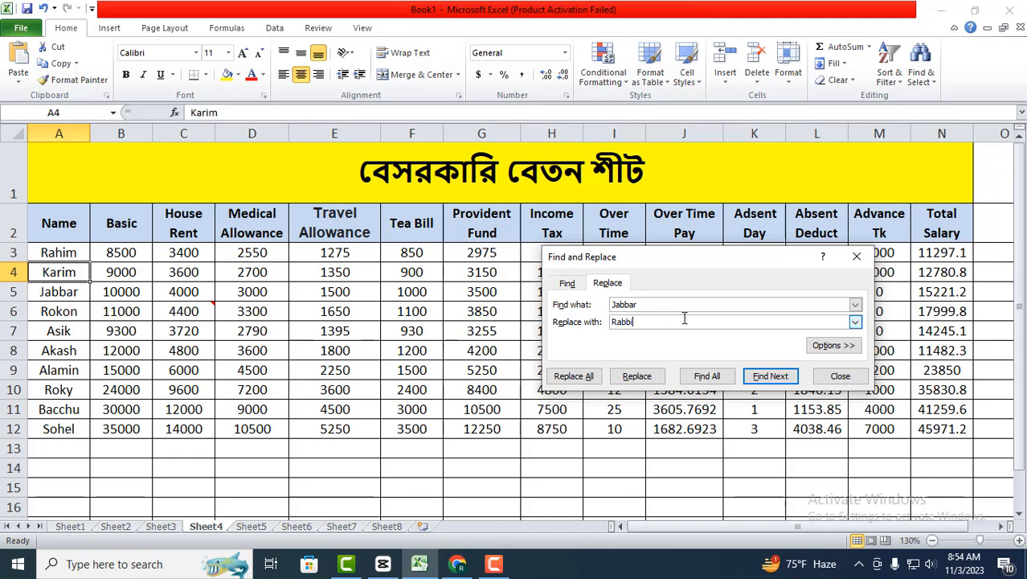
{"action": "left_click", "coordinate": [636, 322]}
{"action": "left_click", "coordinate": [761, 376]}
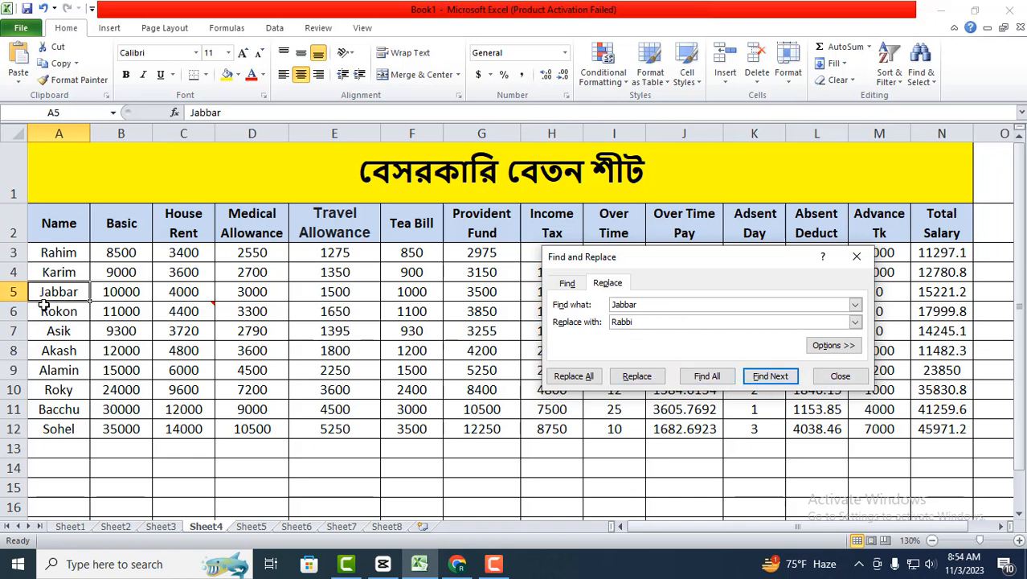
{"action": "left_click", "coordinate": [631, 377]}
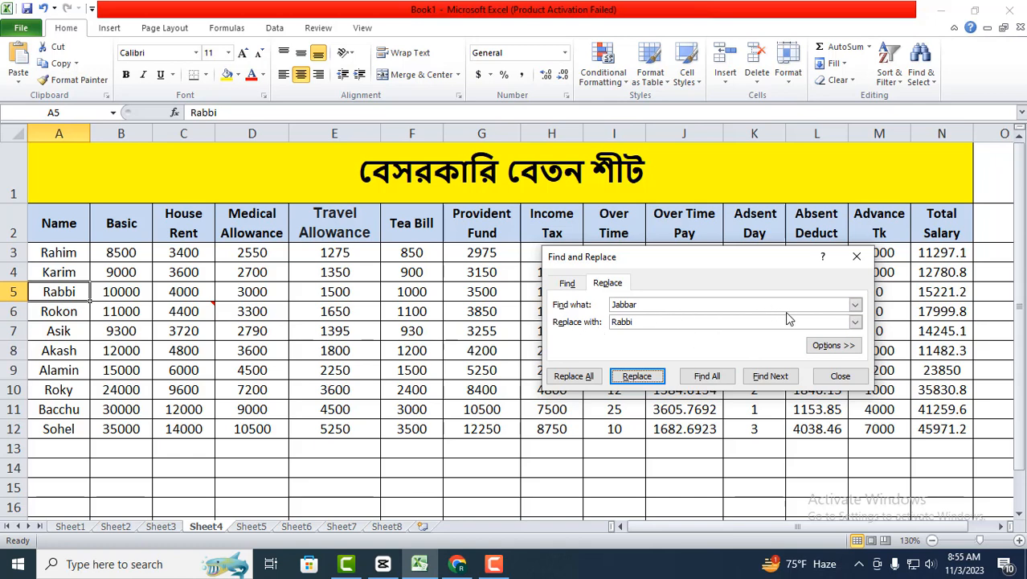
{"action": "left_click", "coordinate": [856, 258]}
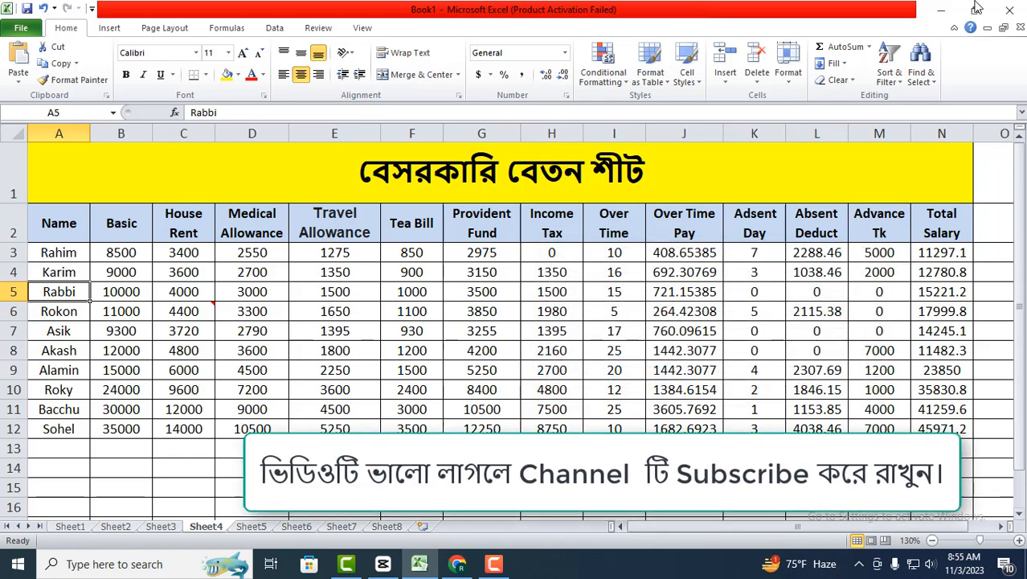
Open the Go To dialog to view its list of destinations, and close it
{"action": "left_click", "coordinate": [921, 64]}
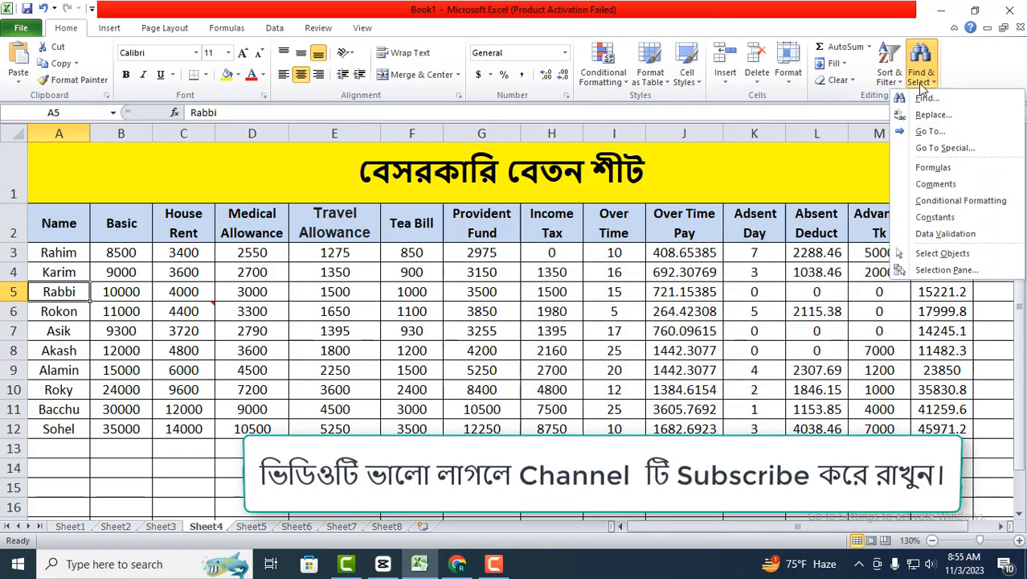
{"action": "left_click", "coordinate": [930, 132]}
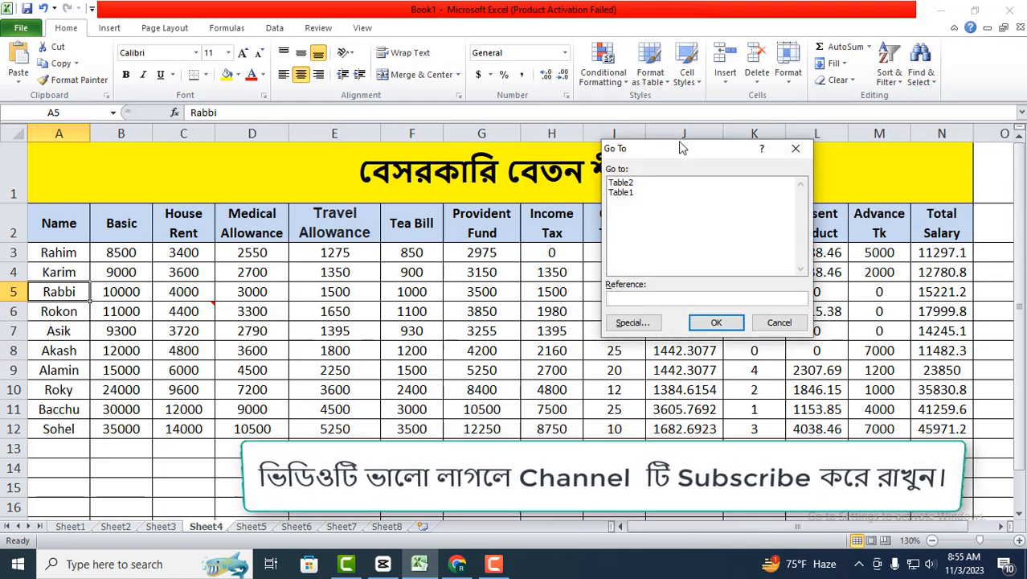
{"action": "left_click_drag", "start_coordinate": [680, 147], "coordinate": [696, 260]}
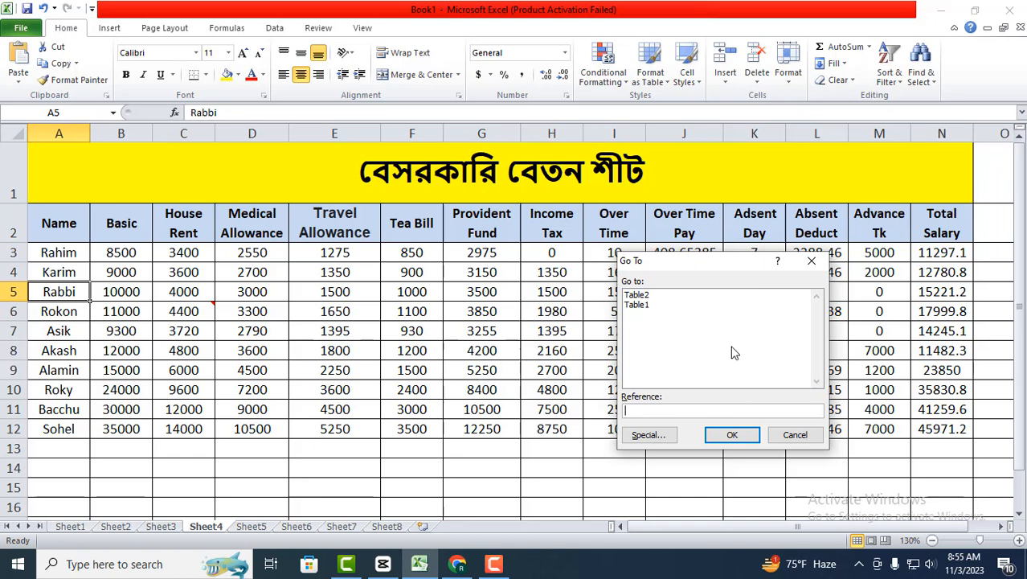
{"action": "left_click", "coordinate": [811, 260]}
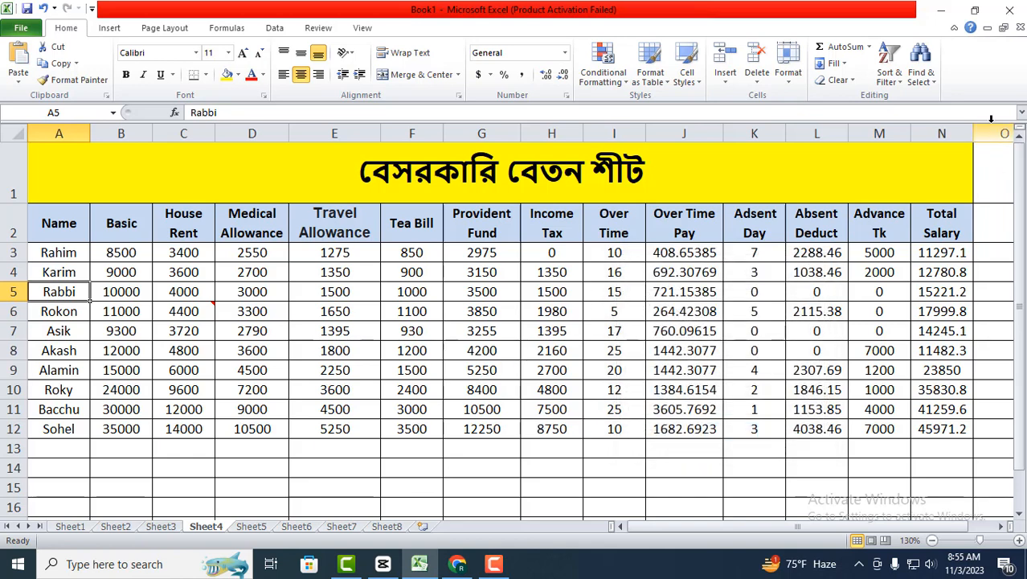
Select all formula cells in the sheet with Go To Special, including Numbers, Text, Logicals and Errors, and deselect them
{"action": "left_click", "coordinate": [920, 80]}
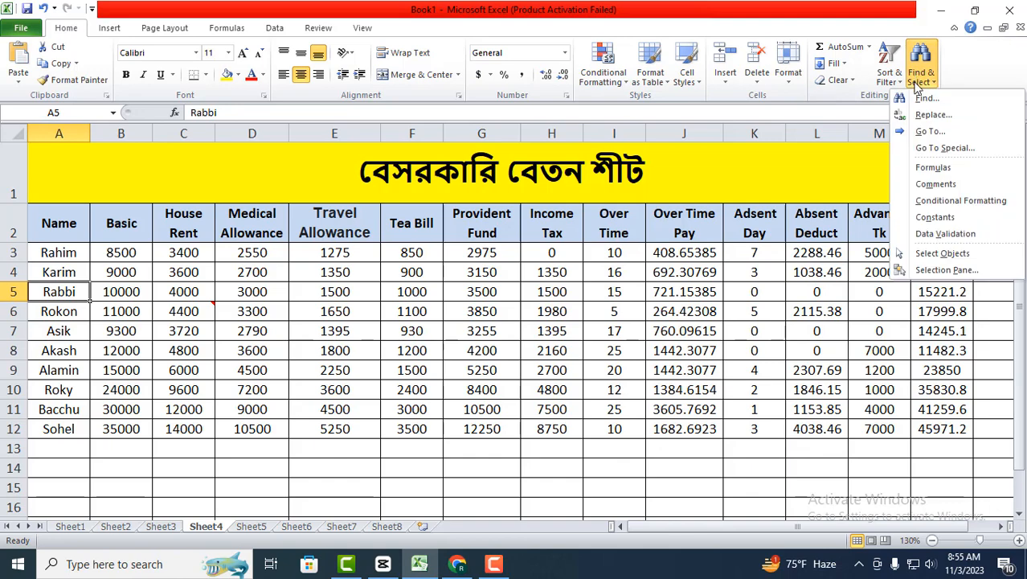
{"action": "left_click", "coordinate": [946, 151]}
{"action": "left_click_drag", "start_coordinate": [716, 241], "coordinate": [797, 221]}
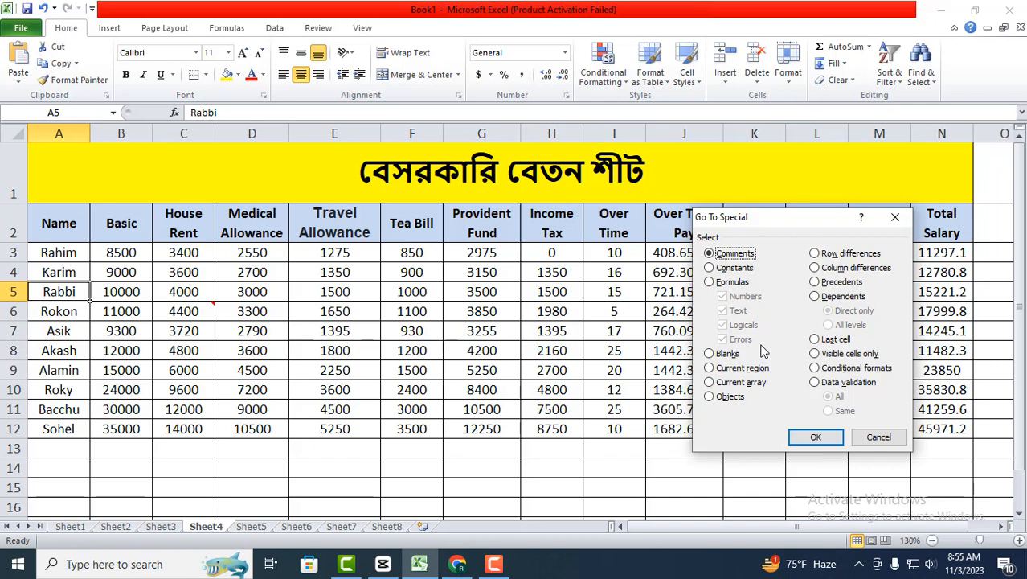
{"action": "left_click", "coordinate": [708, 282]}
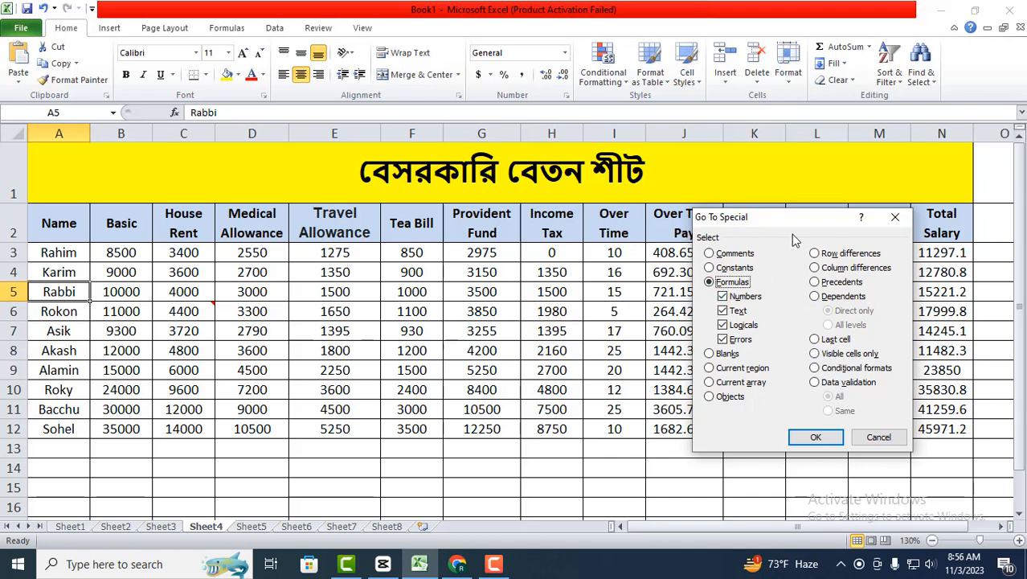
{"action": "left_click_drag", "start_coordinate": [800, 225], "coordinate": [554, 331]}
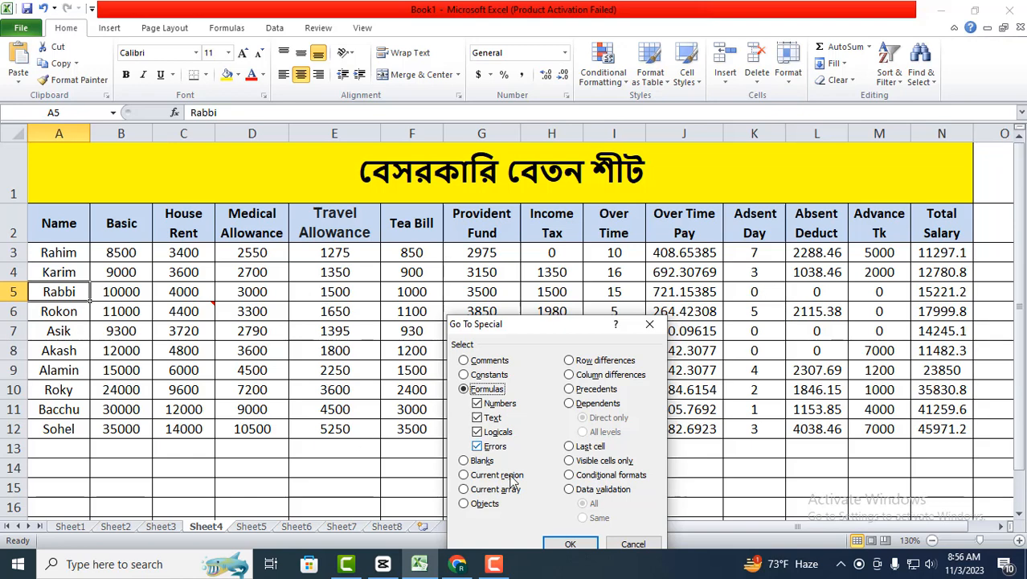
{"action": "left_click", "coordinate": [571, 544]}
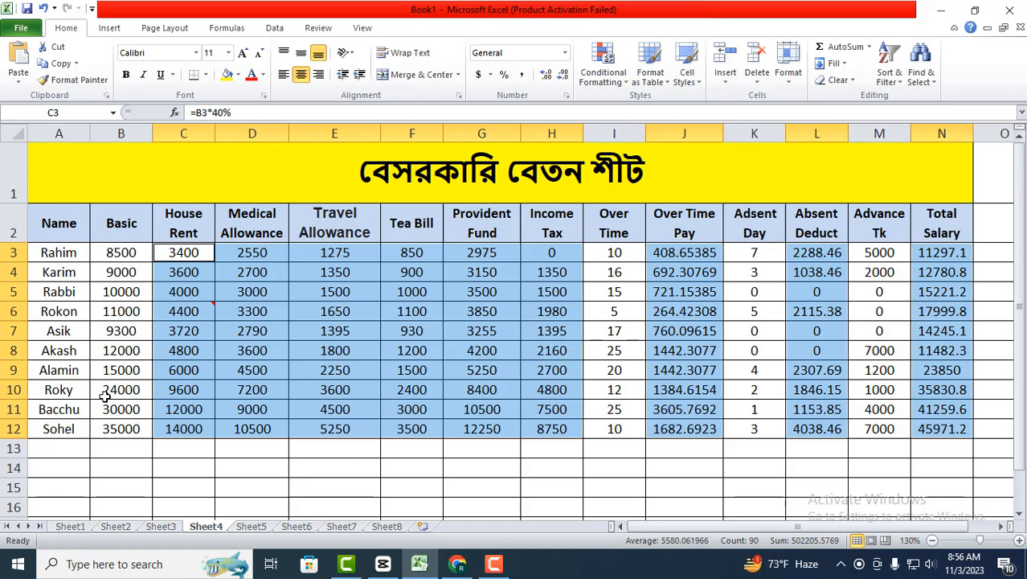
{"action": "left_click", "coordinate": [599, 344]}
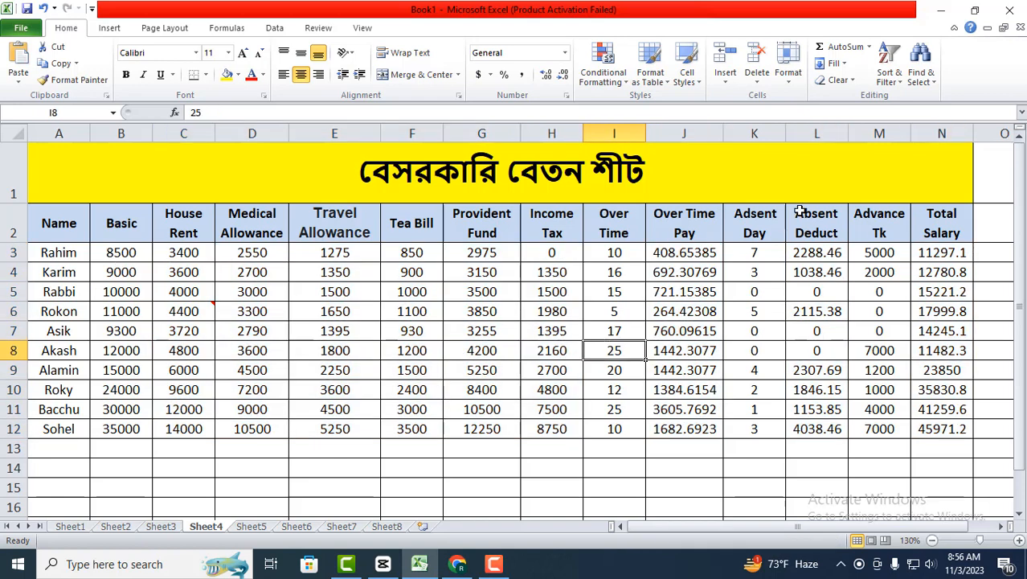
{"action": "left_click", "coordinate": [921, 69]}
{"action": "left_click", "coordinate": [945, 148]}
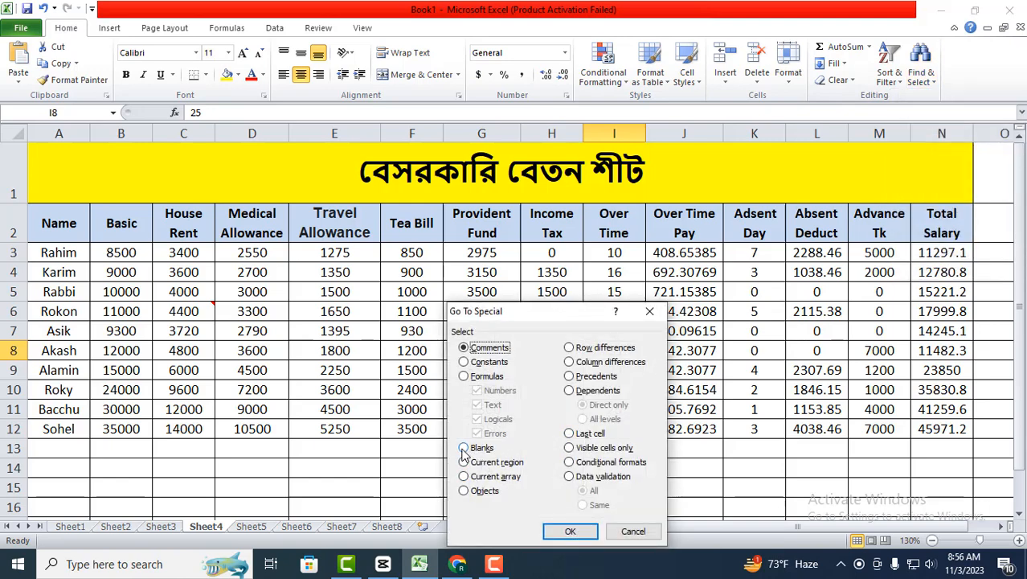
{"action": "left_click", "coordinate": [649, 311]}
Clear the Tea Bill values in cells F6 to F12
{"action": "left_click", "coordinate": [420, 465]}
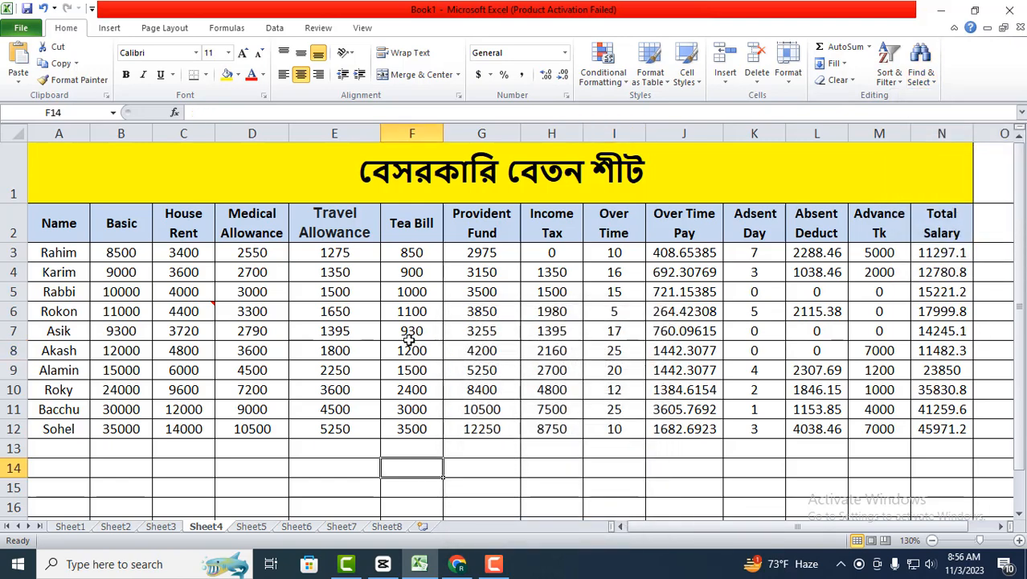
{"action": "left_click_drag", "start_coordinate": [410, 313], "coordinate": [413, 425]}
{"action": "key", "text": "Delete"}
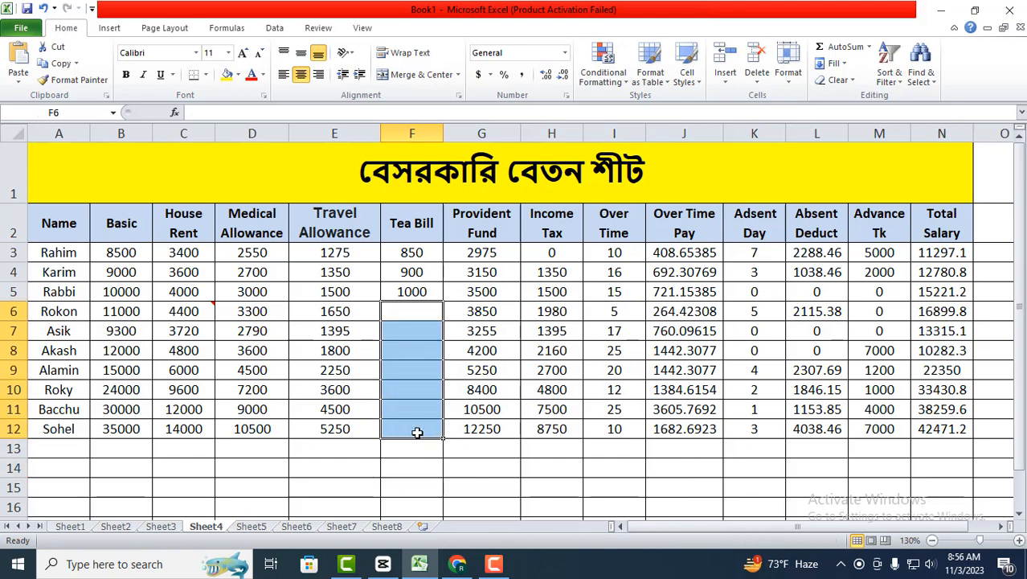
{"action": "left_click", "coordinate": [532, 405]}
{"action": "left_click", "coordinate": [641, 367]}
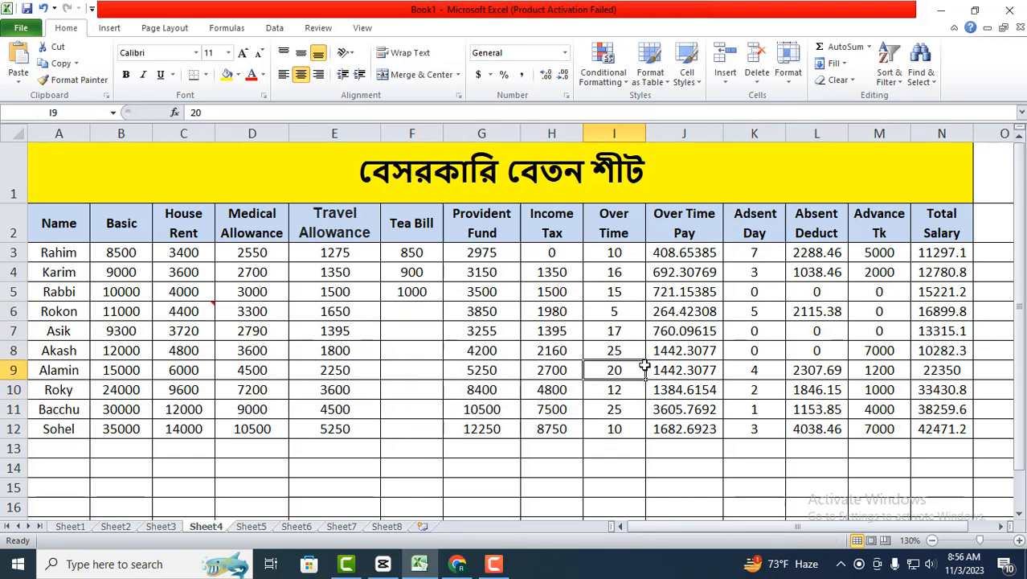
Select all blank cells in the salary sheet using the Blanks option of Go To Special
{"action": "left_click", "coordinate": [921, 73]}
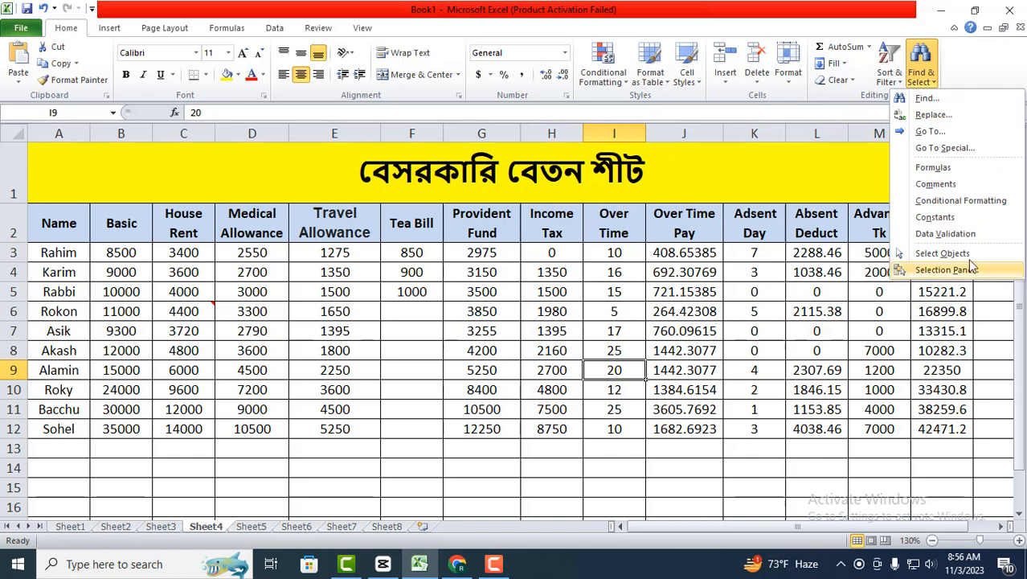
{"action": "left_click", "coordinate": [947, 148]}
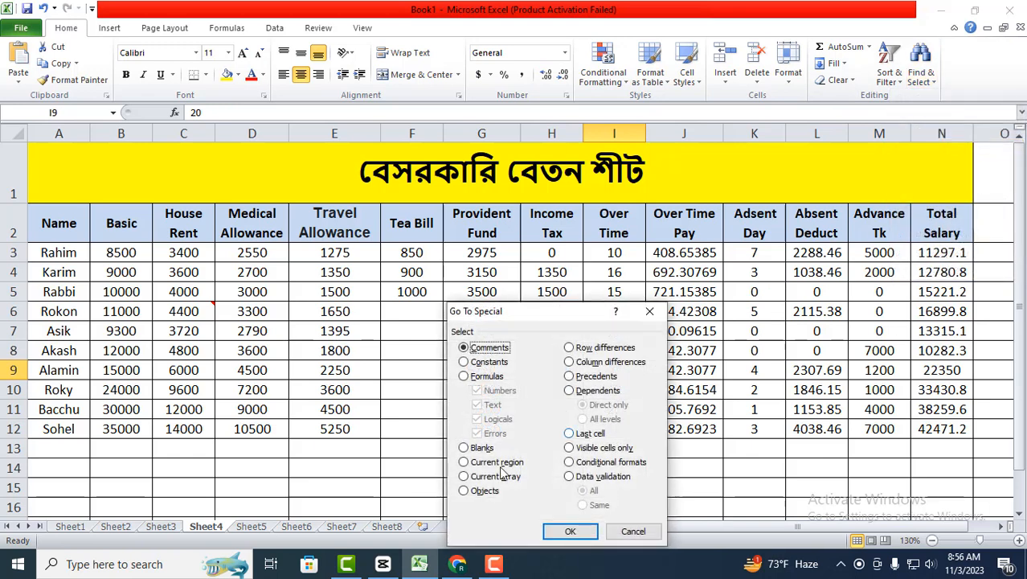
{"action": "left_click", "coordinate": [474, 448]}
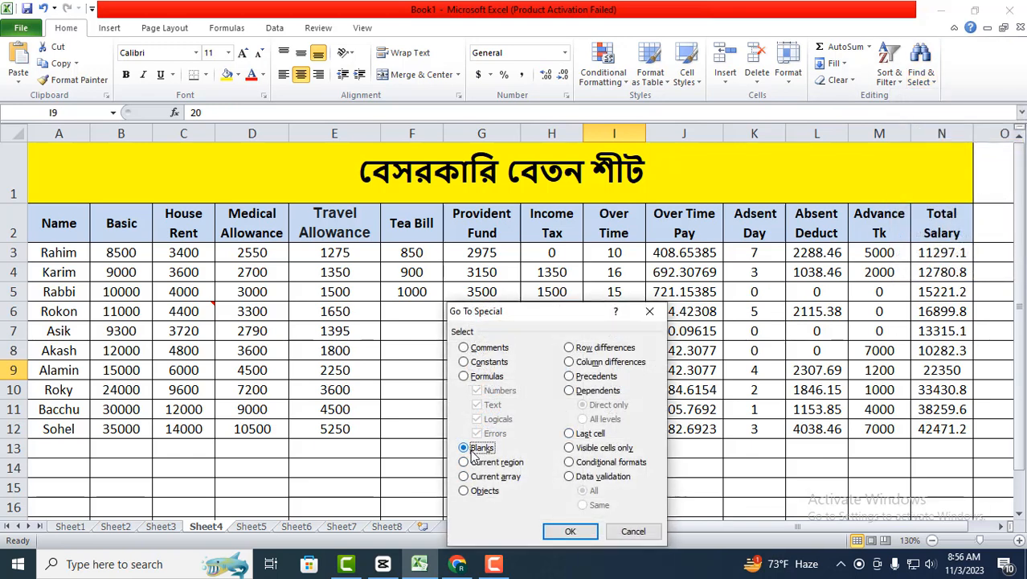
{"action": "left_click", "coordinate": [570, 531]}
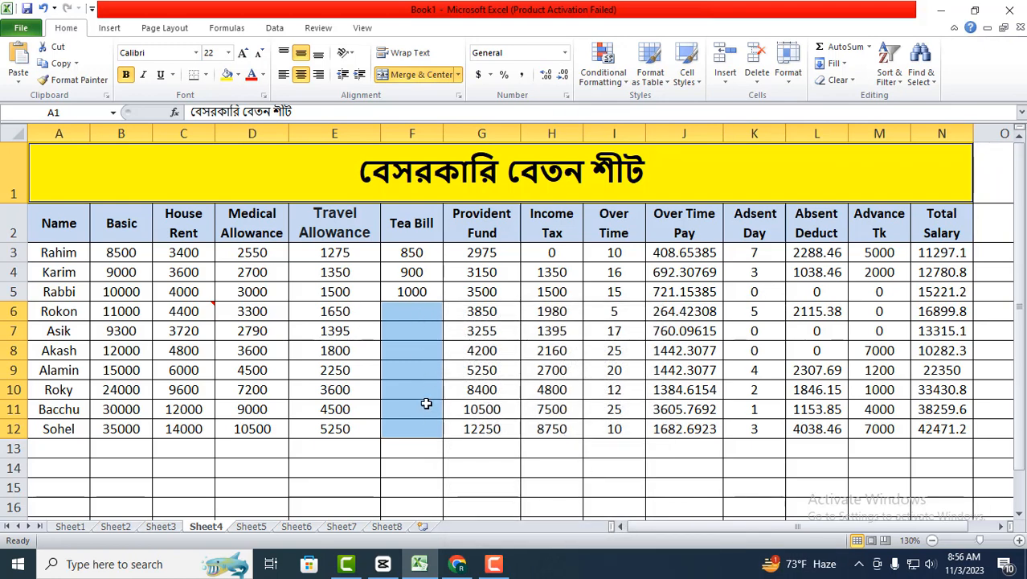
Jump to the last used cell of the salary sheet with the Last cell option of Go To Special
{"action": "left_click", "coordinate": [709, 267]}
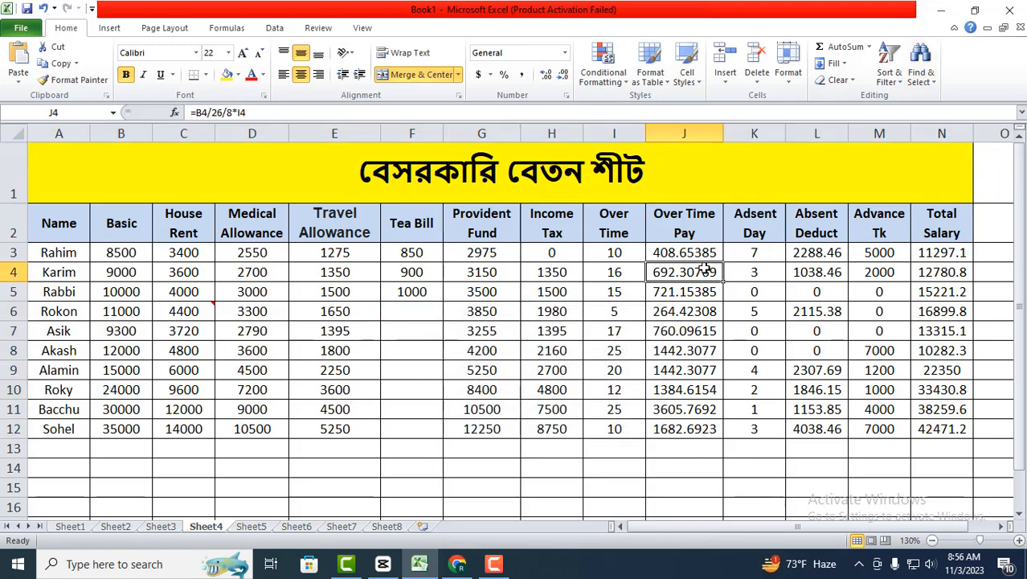
{"action": "left_click", "coordinate": [921, 72]}
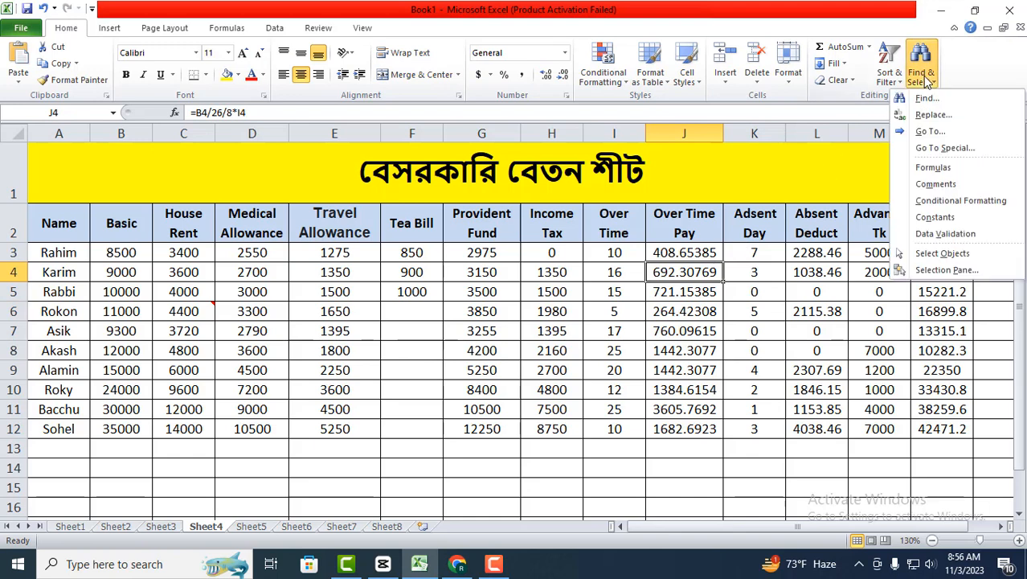
{"action": "left_click", "coordinate": [946, 150]}
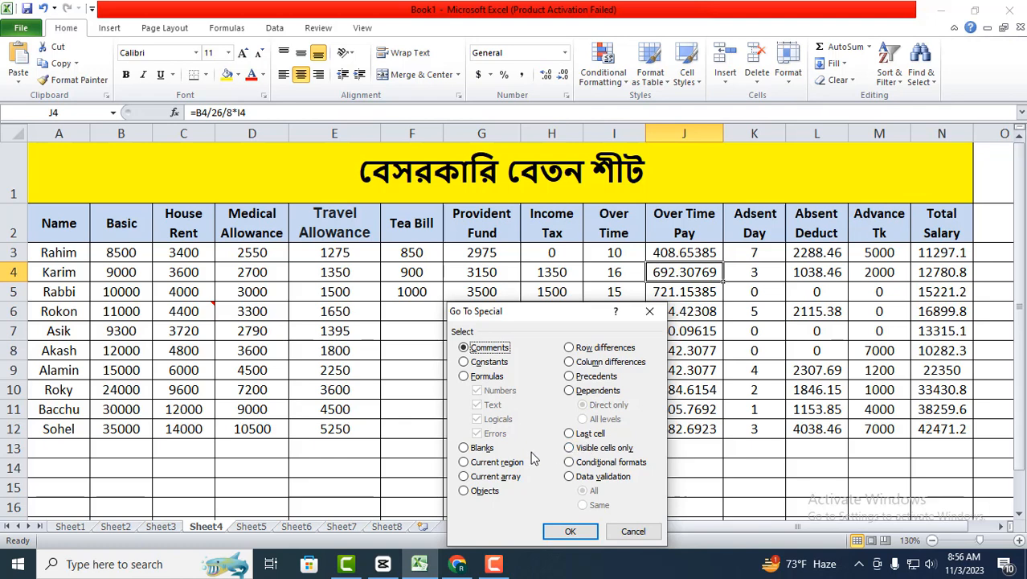
{"action": "left_click", "coordinate": [569, 433]}
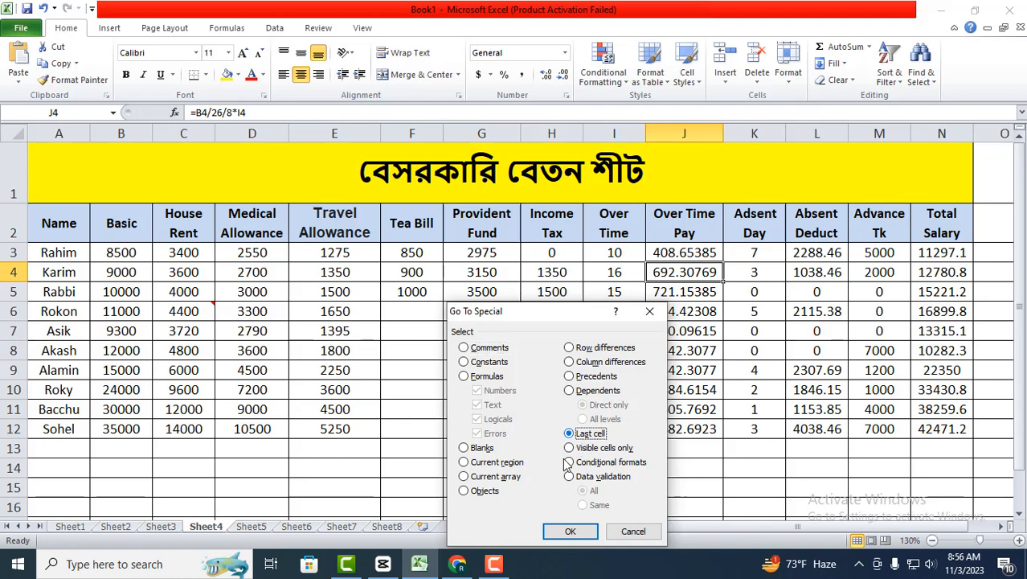
{"action": "left_click", "coordinate": [569, 532]}
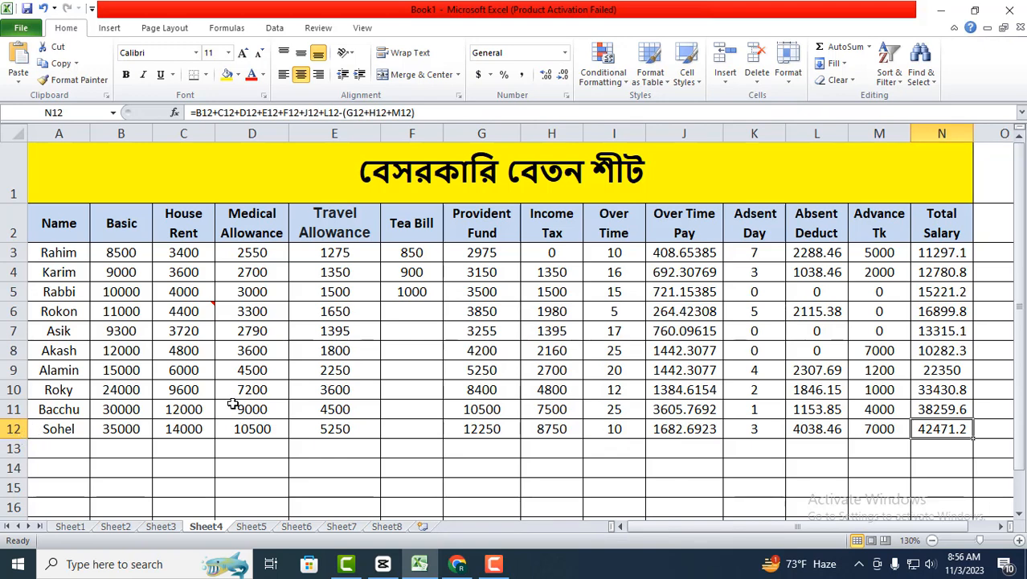
Select the cell holding a comment in the salary sheet with the Comments command of Find & Select
{"action": "left_click", "coordinate": [931, 82]}
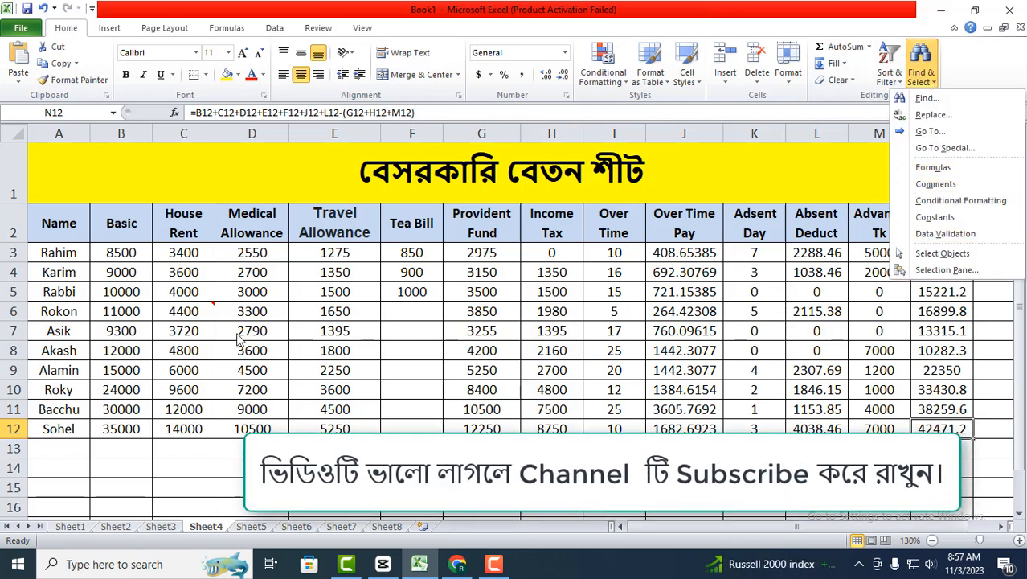
{"action": "left_click", "coordinate": [189, 313]}
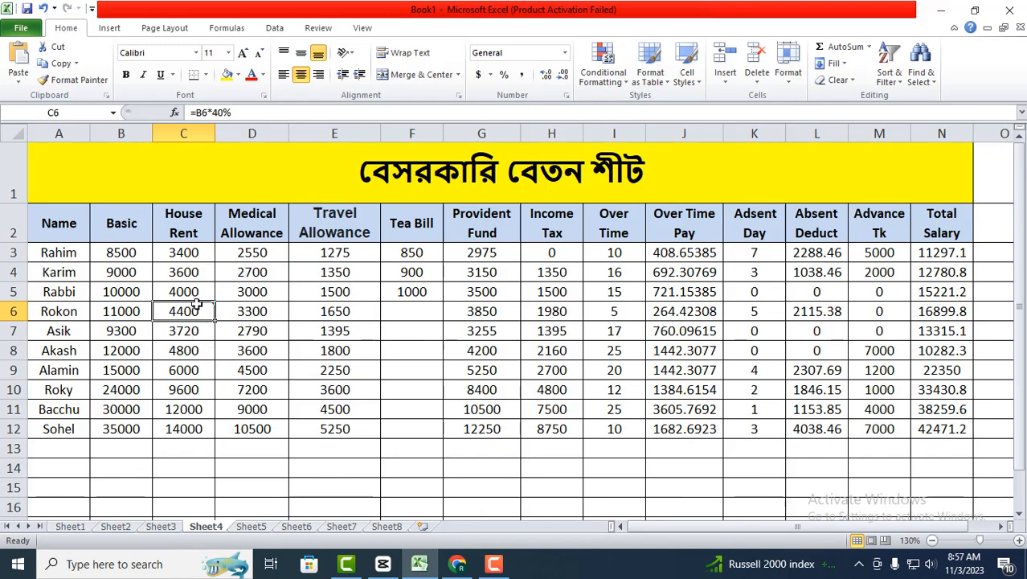
{"action": "left_click", "coordinate": [923, 84]}
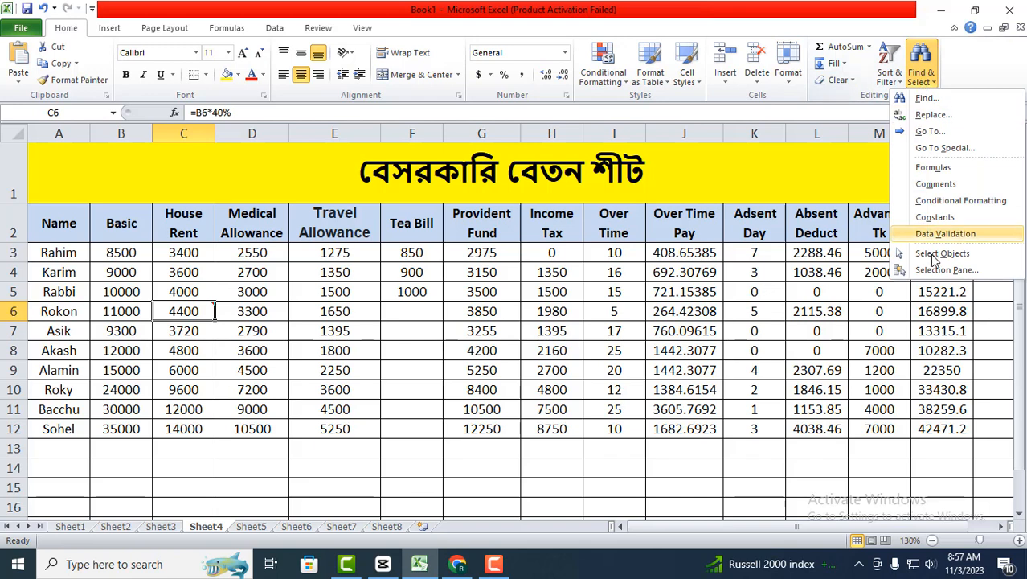
{"action": "left_click", "coordinate": [957, 184]}
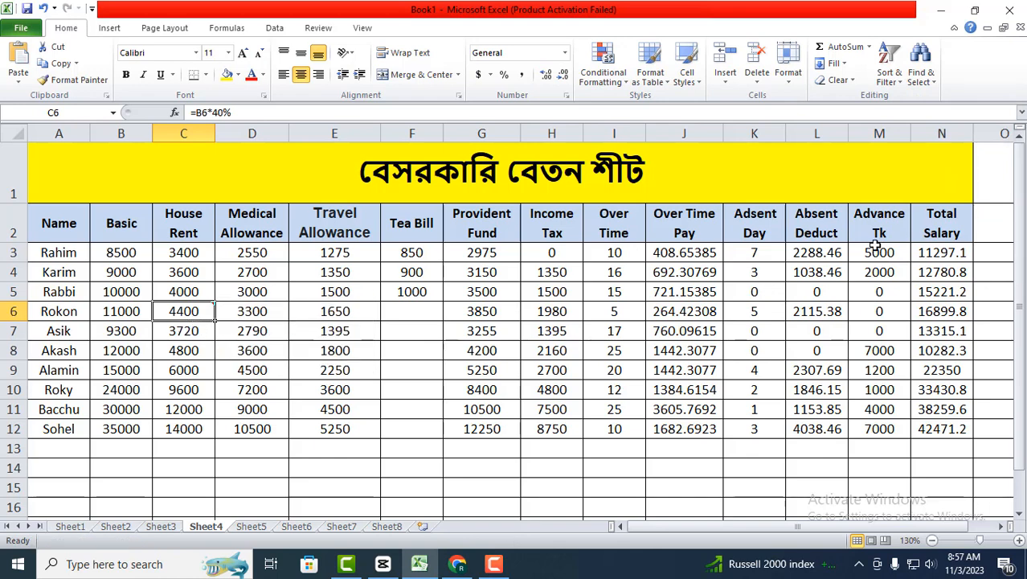
On Sheet5, select all attendance cells that have data validation using the Data Validation command of Find & Select
{"action": "left_click", "coordinate": [921, 66]}
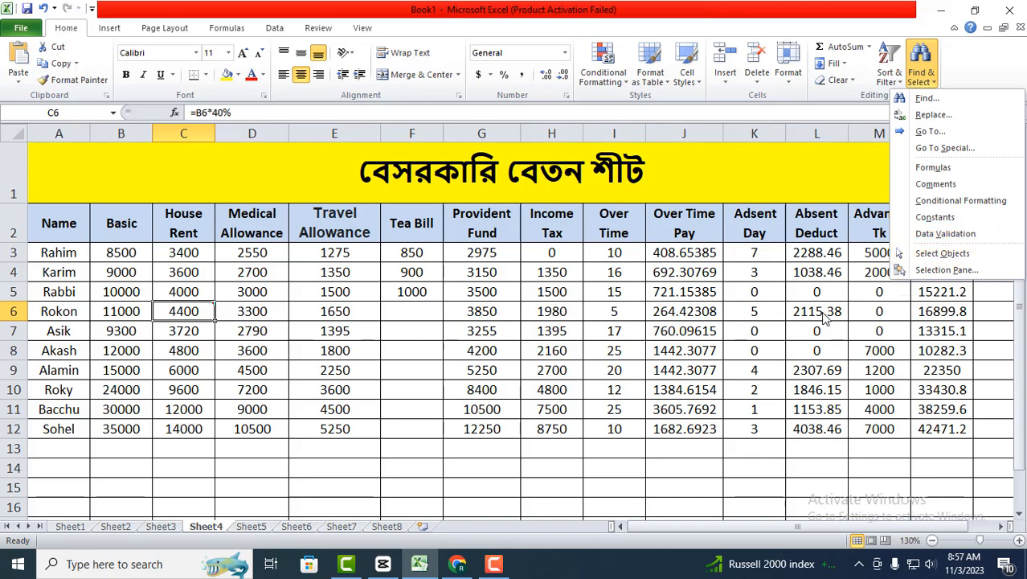
{"action": "left_click", "coordinate": [254, 526]}
{"action": "left_click", "coordinate": [264, 528]}
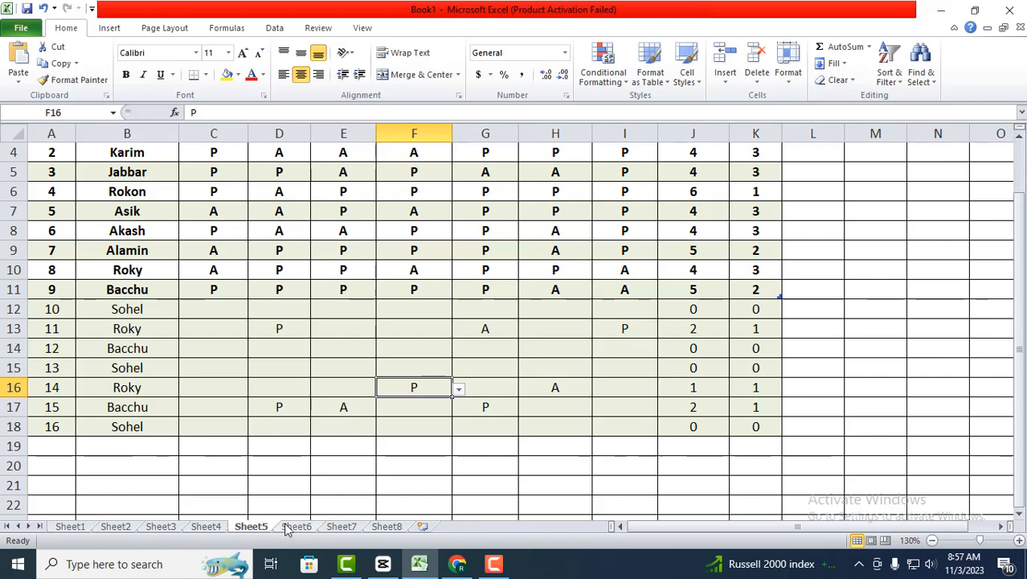
{"action": "scroll", "coordinate": [360, 458], "scroll_direction": "up", "scroll_amount": 1}
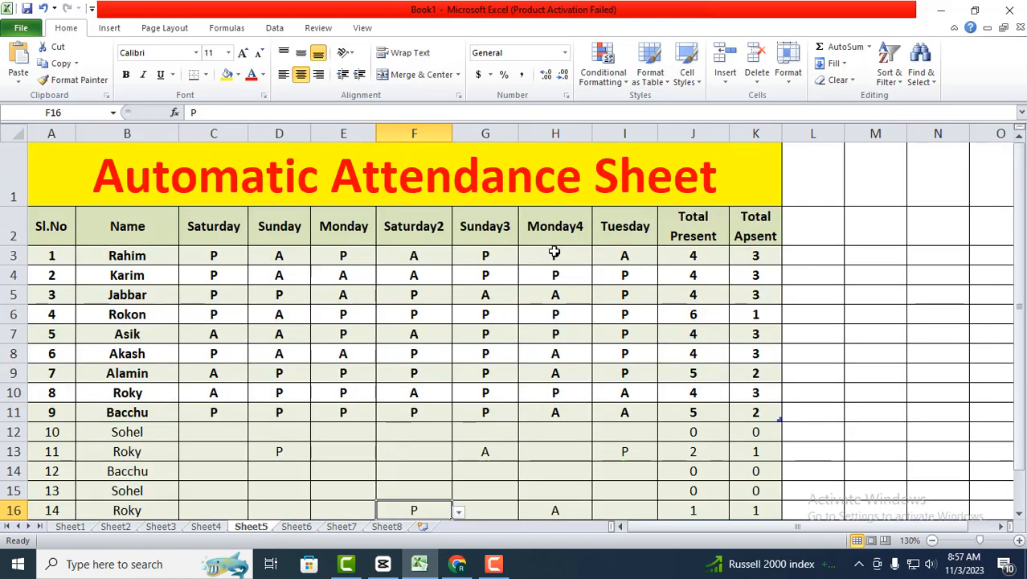
{"action": "scroll", "coordinate": [442, 398], "scroll_direction": "down", "scroll_amount": 2}
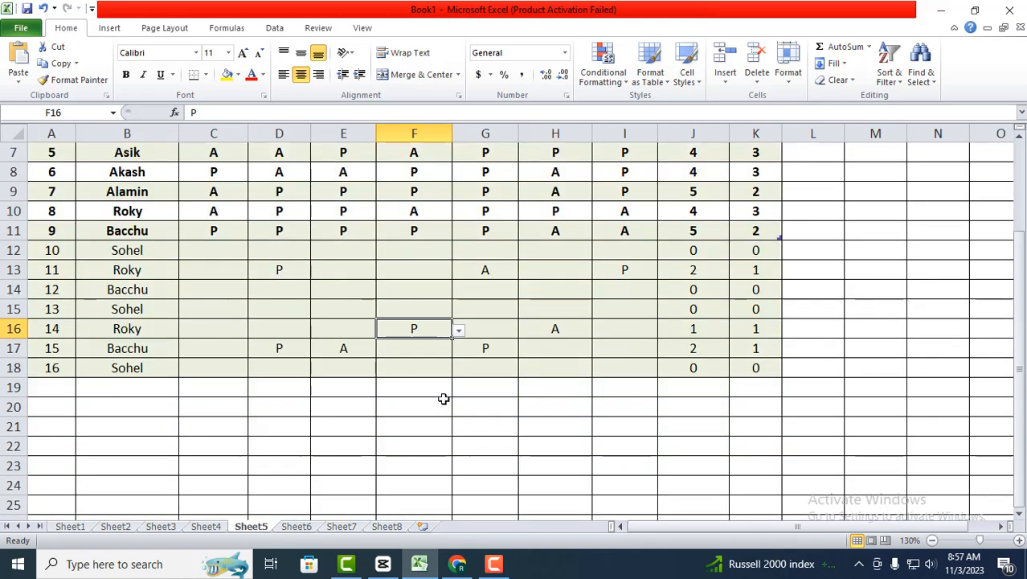
{"action": "left_click", "coordinate": [484, 390]}
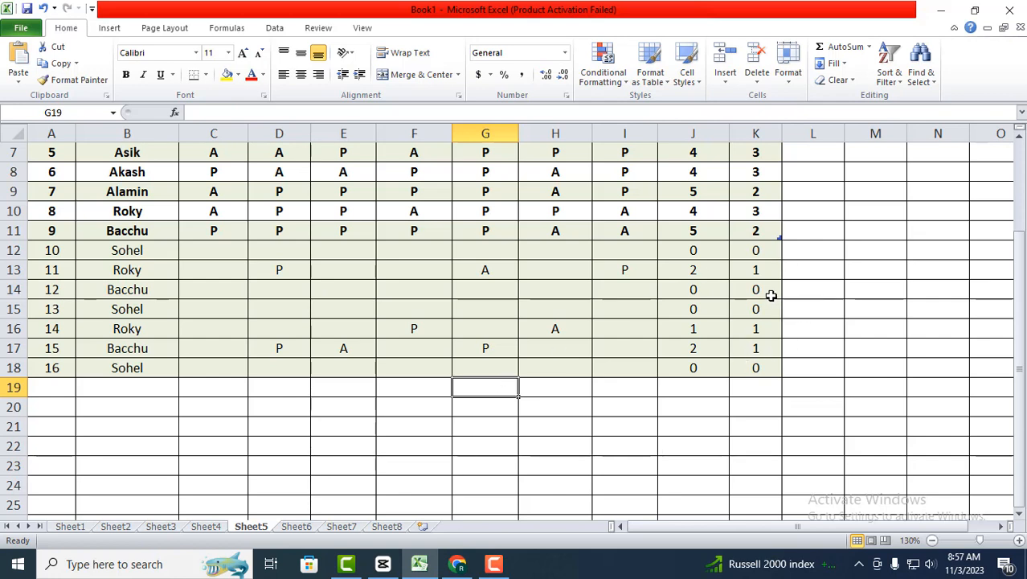
{"action": "left_click", "coordinate": [697, 308]}
{"action": "left_click", "coordinate": [926, 82]}
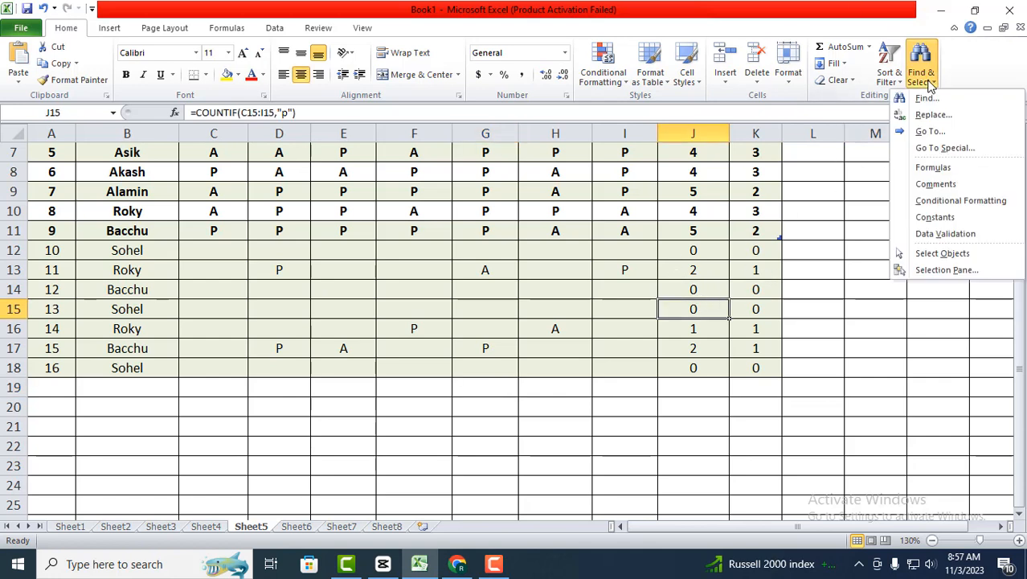
{"action": "left_click", "coordinate": [945, 234]}
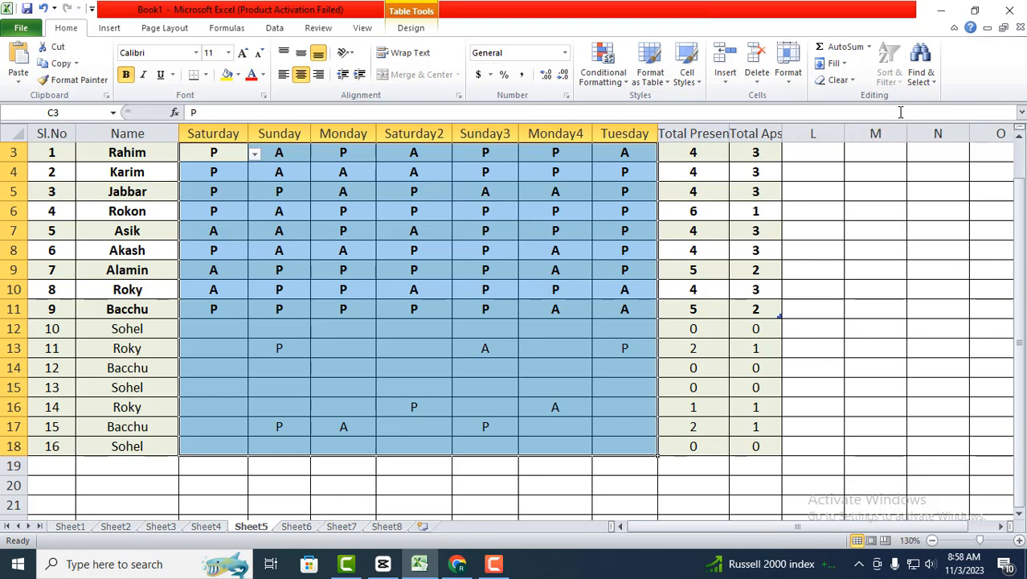
Look through the workbook's other sheets for a table suited to demonstrating the Conditional Formatting selection
{"action": "left_click", "coordinate": [935, 80]}
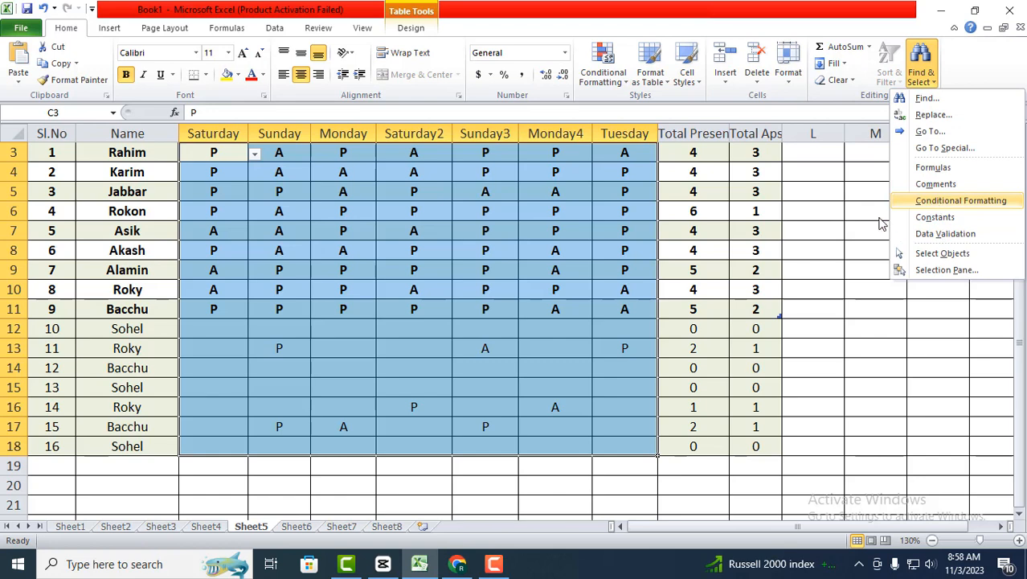
{"action": "left_click", "coordinate": [304, 530]}
{"action": "left_click", "coordinate": [304, 529]}
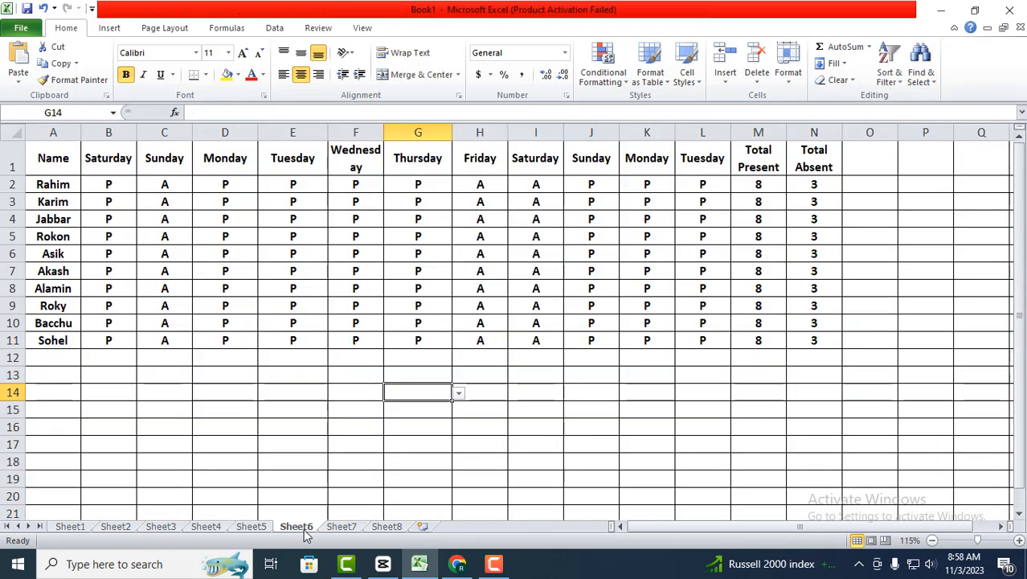
{"action": "left_click", "coordinate": [336, 528]}
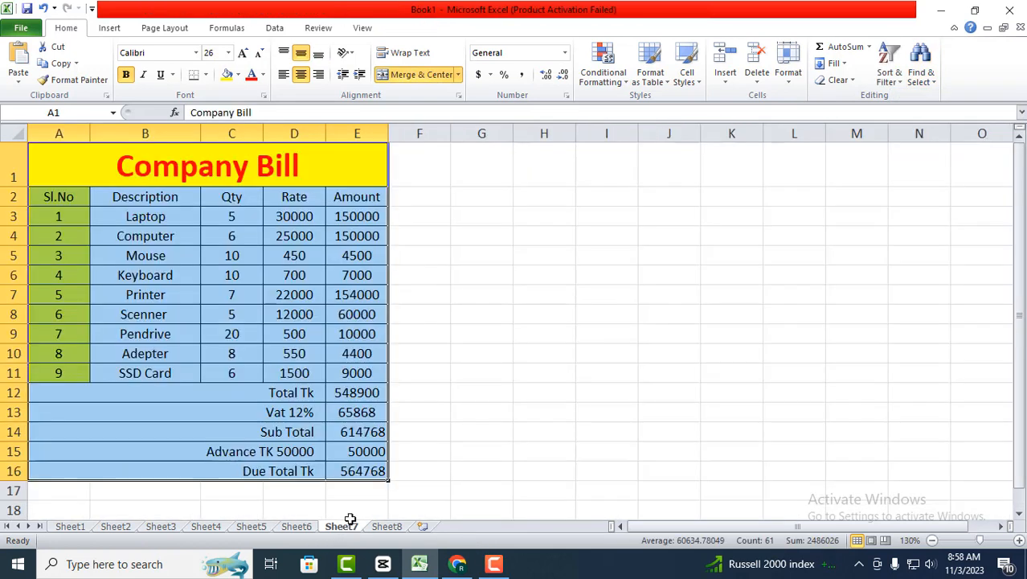
{"action": "left_click", "coordinate": [373, 525]}
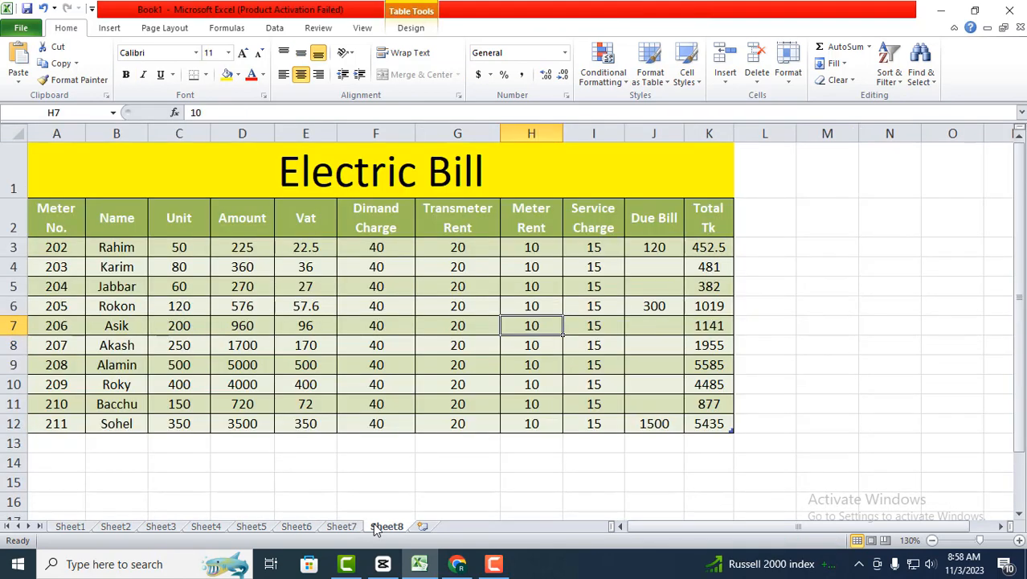
{"action": "left_click", "coordinate": [251, 529]}
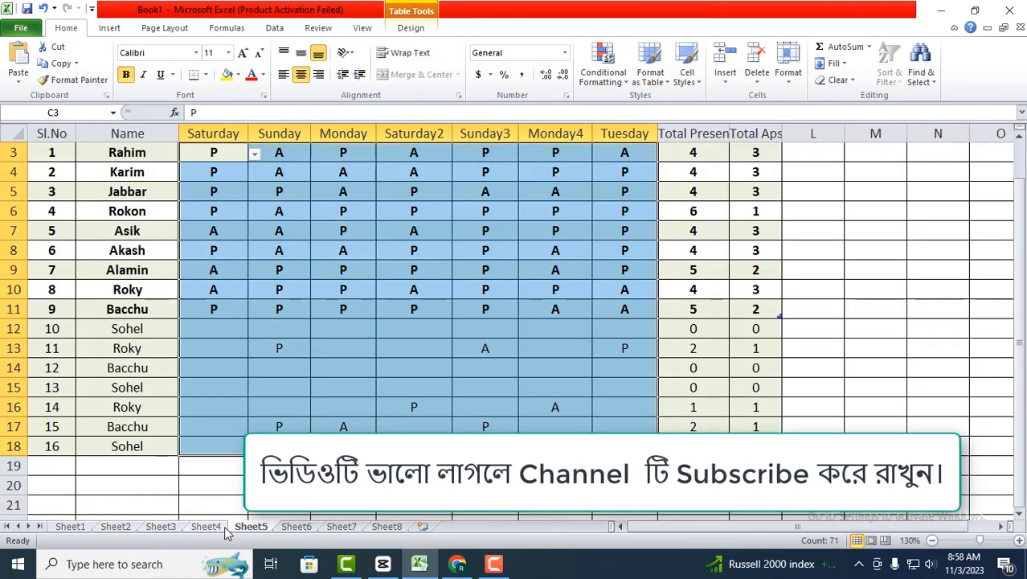
{"action": "left_click", "coordinate": [205, 528]}
{"action": "left_click", "coordinate": [169, 529]}
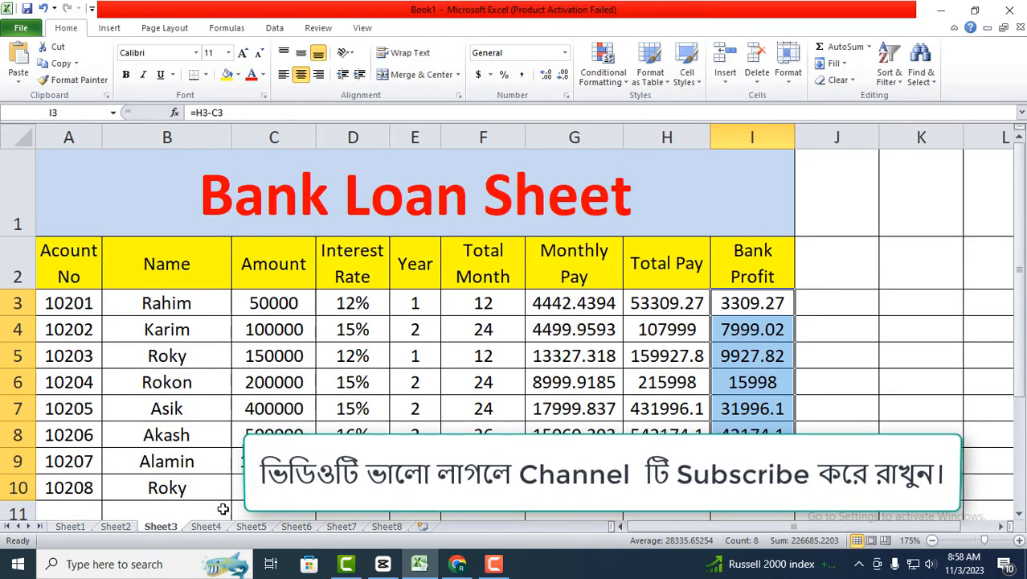
{"action": "left_click", "coordinate": [109, 528]}
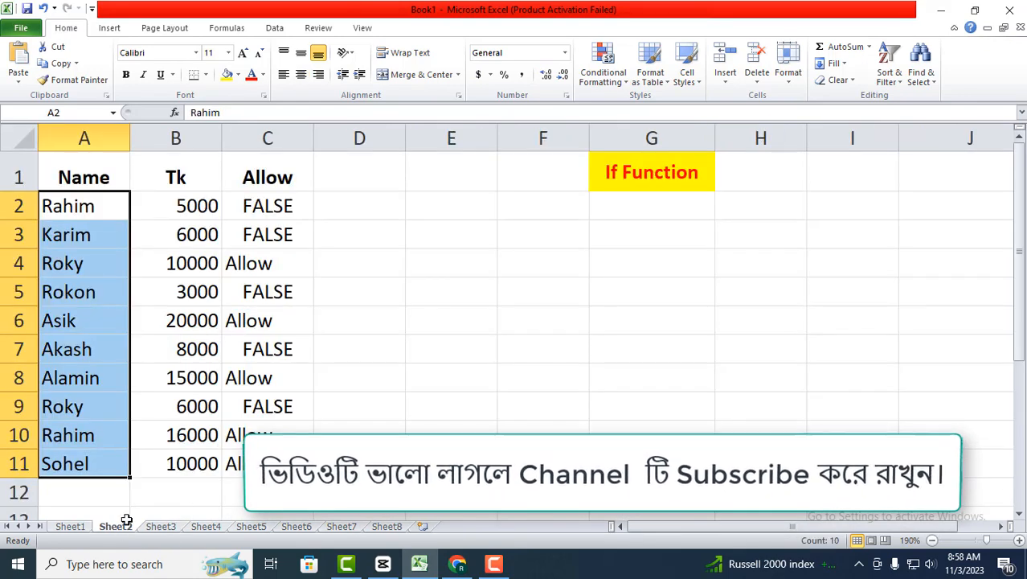
On Sheet1, highlight Economics marks in G3:G12 greater than 65.5 with Light Red Fill with Dark Red Text
{"action": "left_click", "coordinate": [79, 528]}
{"action": "scroll", "coordinate": [220, 484], "scroll_direction": "up", "scroll_amount": 1}
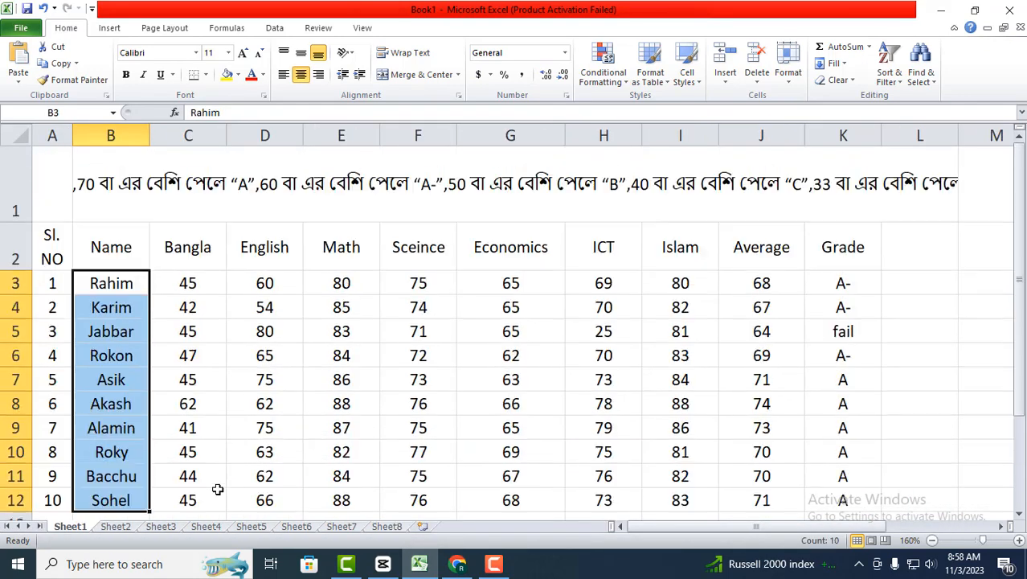
{"action": "scroll", "coordinate": [217, 487], "scroll_direction": "down", "scroll_amount": 3}
{"action": "scroll", "coordinate": [227, 487], "scroll_direction": "up", "scroll_amount": 3}
{"action": "scroll", "coordinate": [279, 491], "scroll_direction": "down", "scroll_amount": 1}
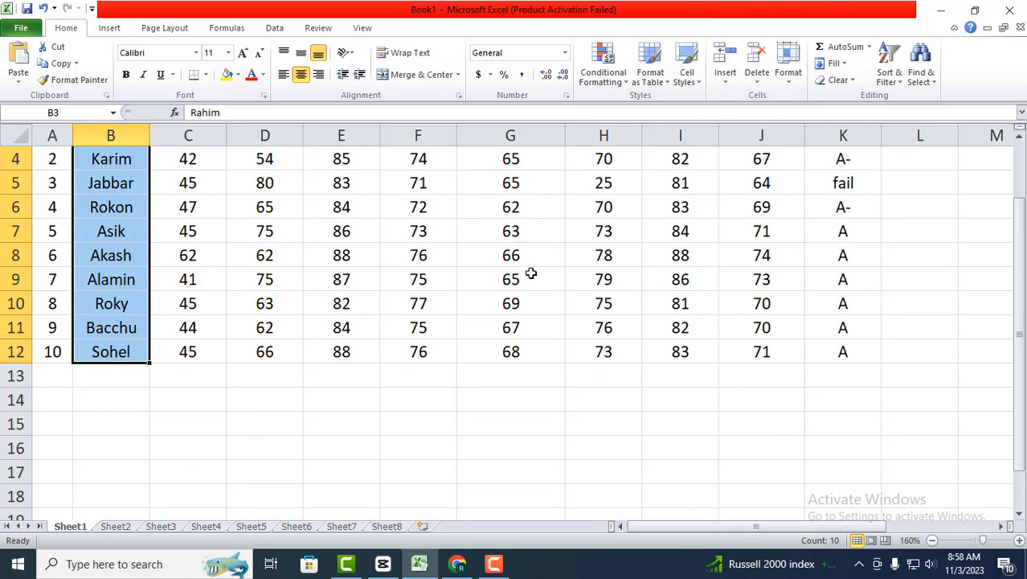
{"action": "scroll", "coordinate": [502, 228], "scroll_direction": "up", "scroll_amount": 1}
{"action": "left_click_drag", "start_coordinate": [508, 273], "coordinate": [509, 500]}
{"action": "left_click", "coordinate": [609, 85]}
{"action": "mouse_move", "coordinate": [643, 107]}
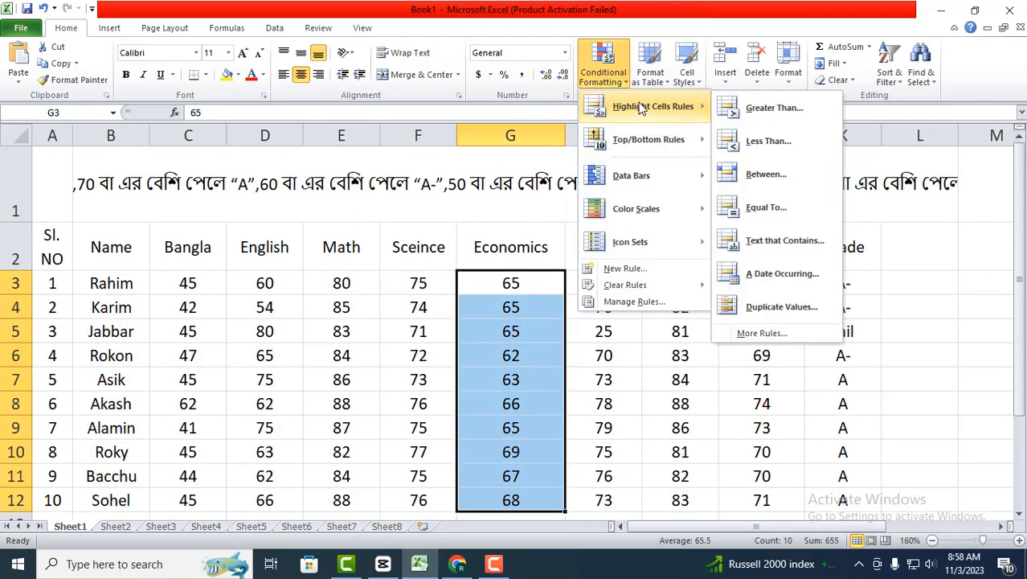
{"action": "left_click", "coordinate": [769, 113]}
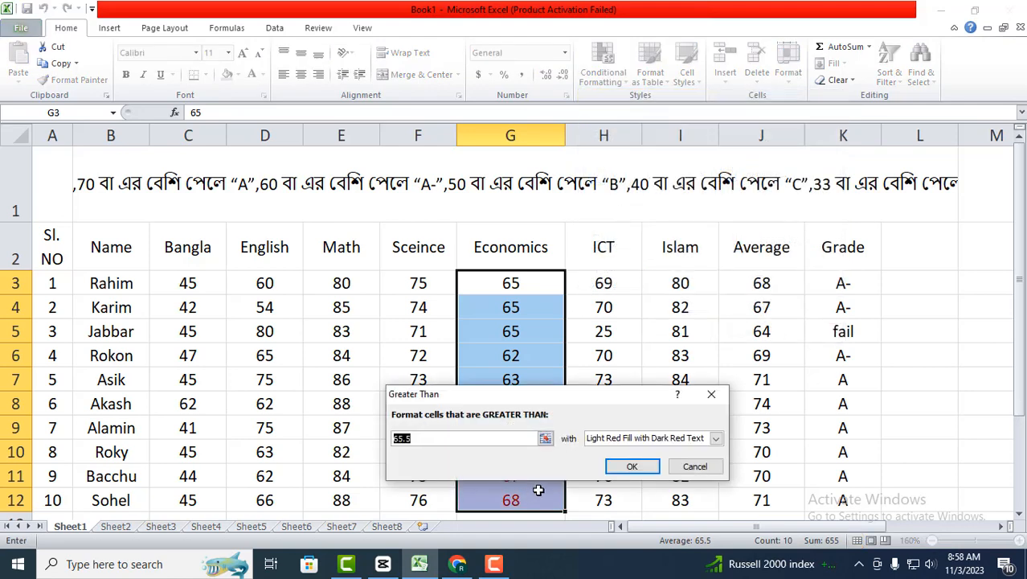
{"action": "left_click", "coordinate": [628, 466]}
{"action": "scroll", "coordinate": [580, 332], "scroll_direction": "down", "scroll_amount": 1}
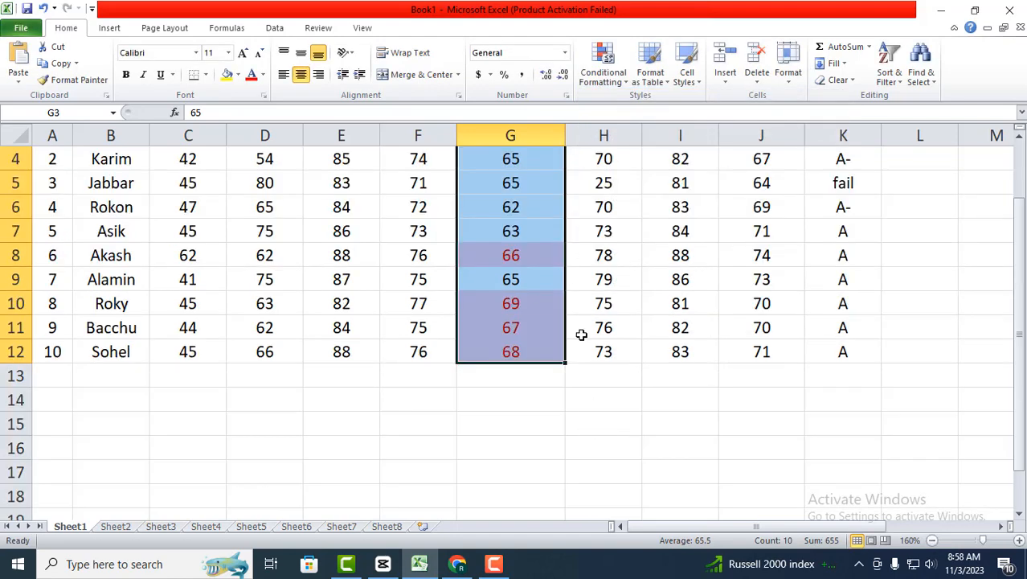
{"action": "left_click", "coordinate": [611, 327]}
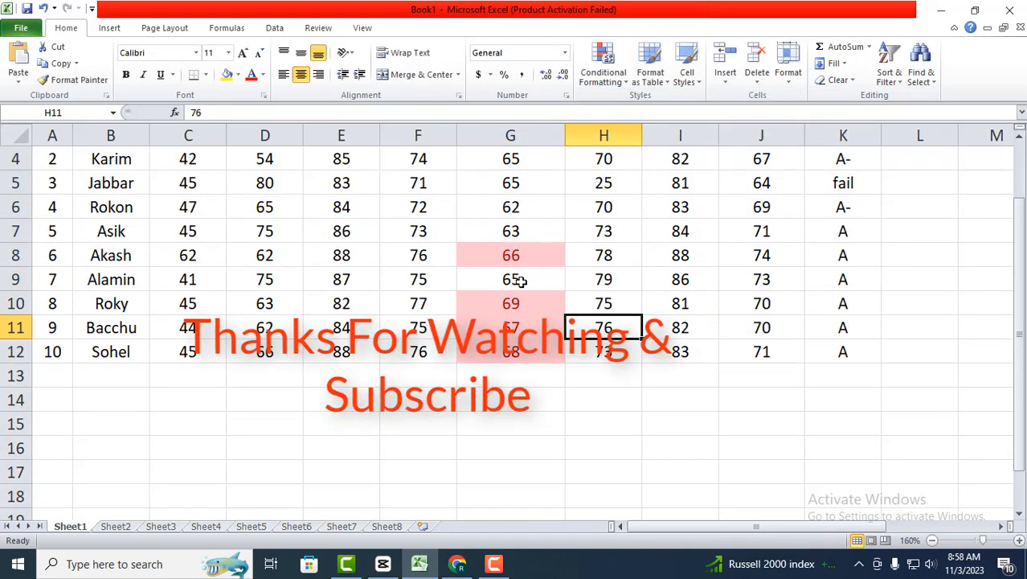
Select the conditionally formatted cells on Sheet1 with the Conditional Formatting command of Find & Select, and deselect them
{"action": "left_click", "coordinate": [783, 257]}
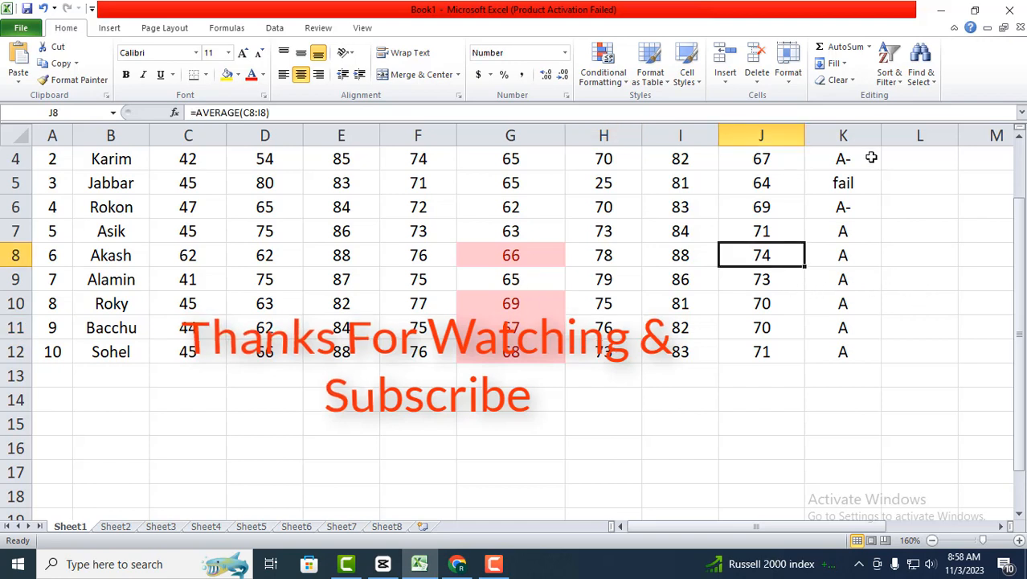
{"action": "left_click", "coordinate": [924, 79]}
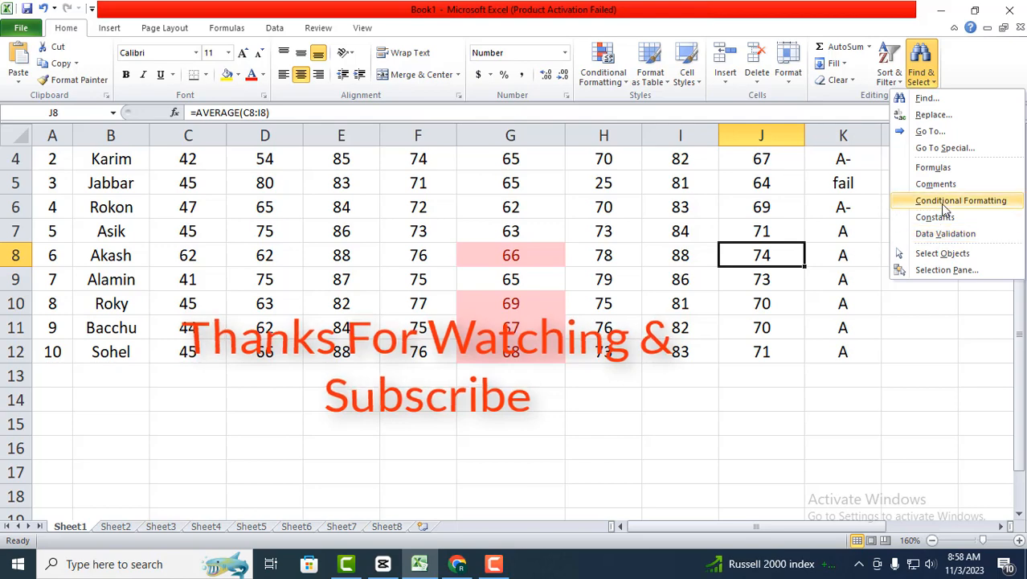
{"action": "left_click", "coordinate": [904, 201]}
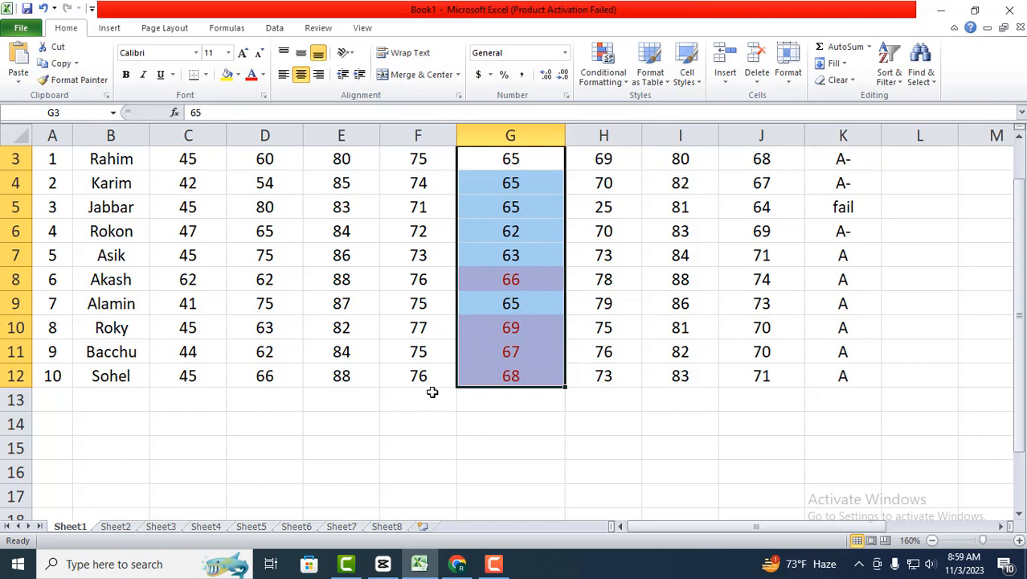
{"action": "left_click", "coordinate": [430, 397]}
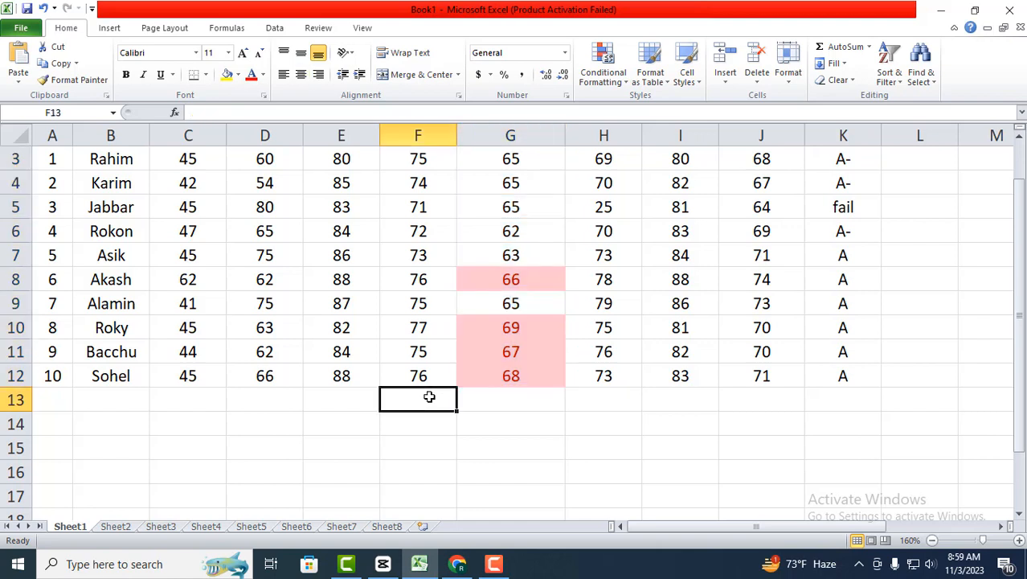